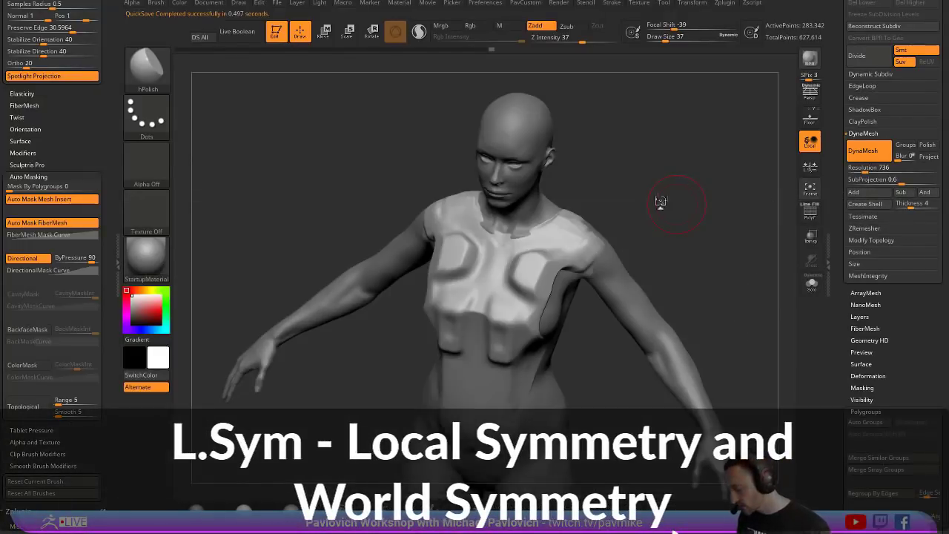
Step: Insert a mirrored pair of IMM ModelKit handles on the upper chest and try scaling them about 1.8 times without local symmetry
{"action": "key", "text": "m"}
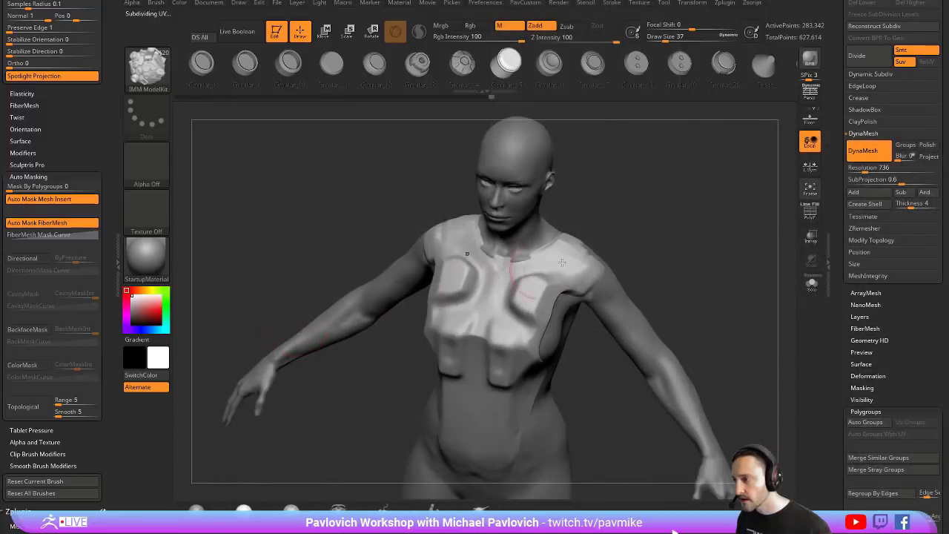
{"action": "right_click_drag", "start_coordinate": [513, 269], "coordinate": [542, 264], "text": "shift"}
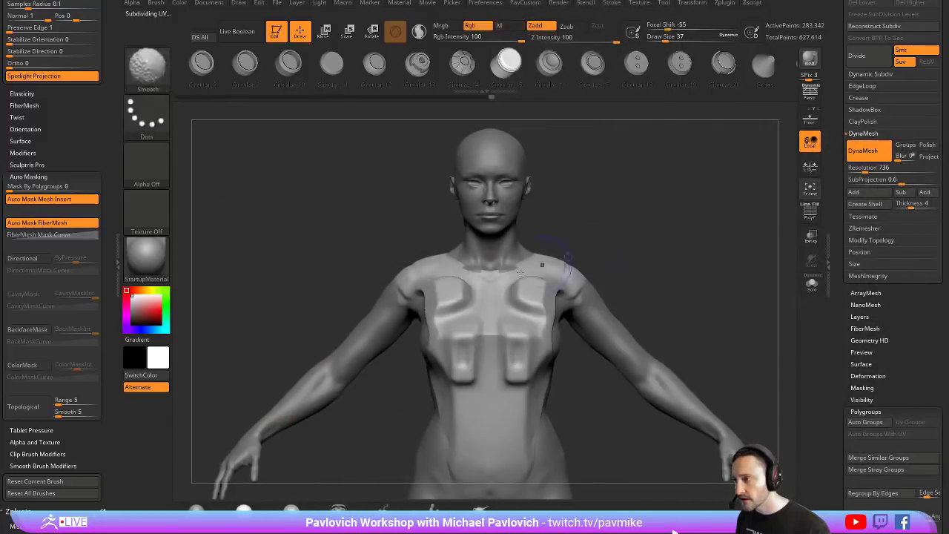
{"action": "left_click_drag", "start_coordinate": [535, 298], "coordinate": [539, 326]}
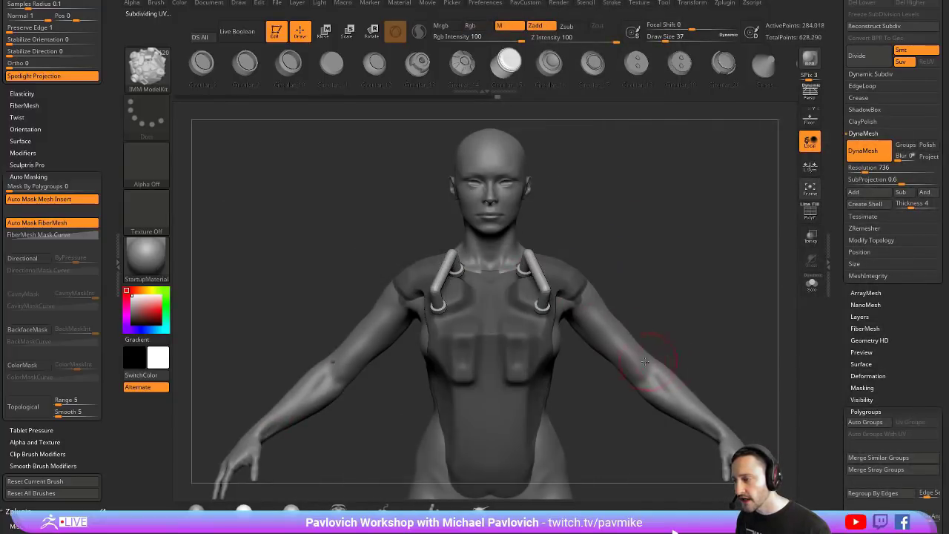
{"action": "key", "text": "w"}
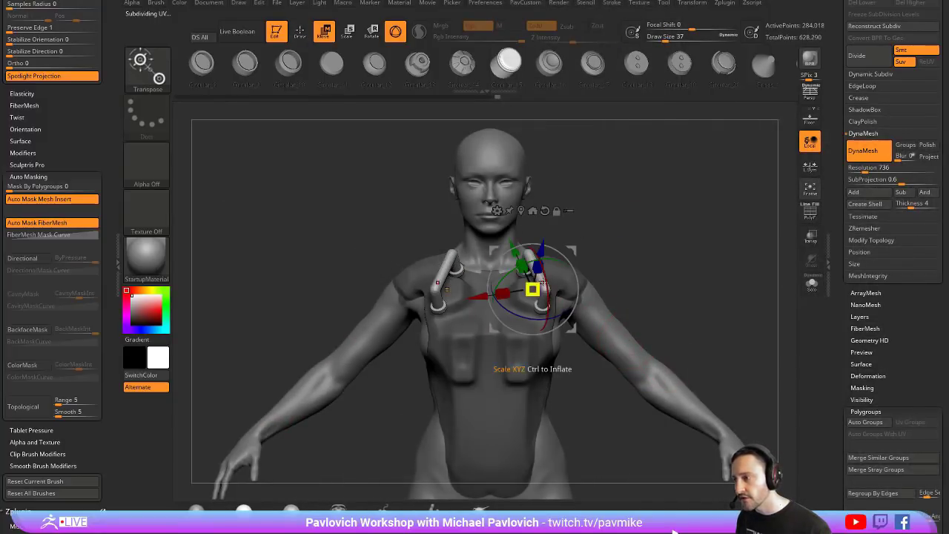
{"action": "left_click_drag", "start_coordinate": [533, 289], "coordinate": [582, 302]}
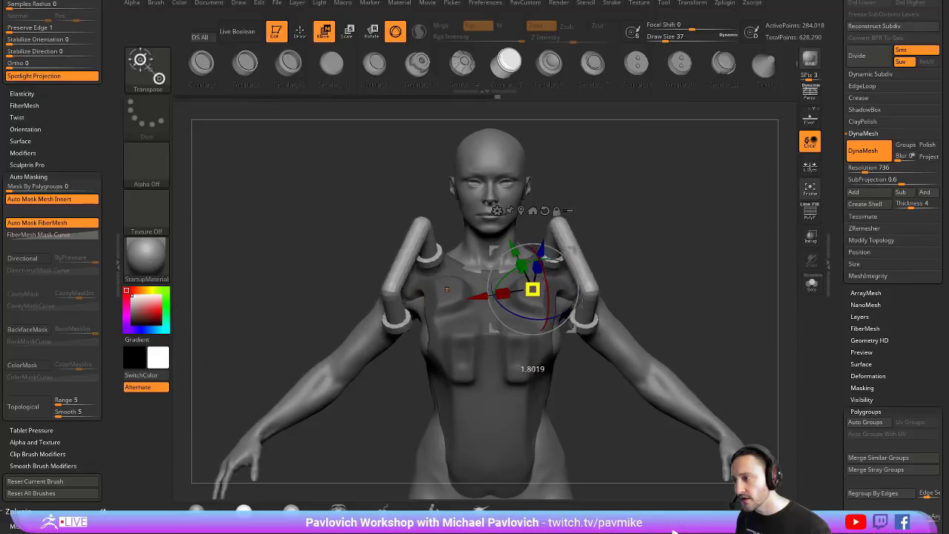
{"action": "key", "text": "ctrl+z"}
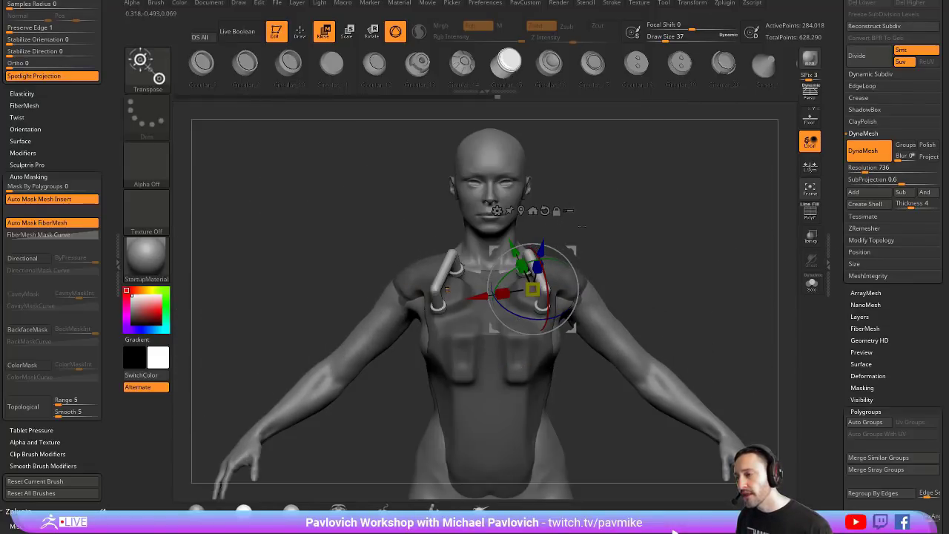
Step: Turn on local symmetry, try scaling the mirrored chest handles, undo the edits and return to draw mode
{"action": "left_click", "coordinate": [810, 169]}
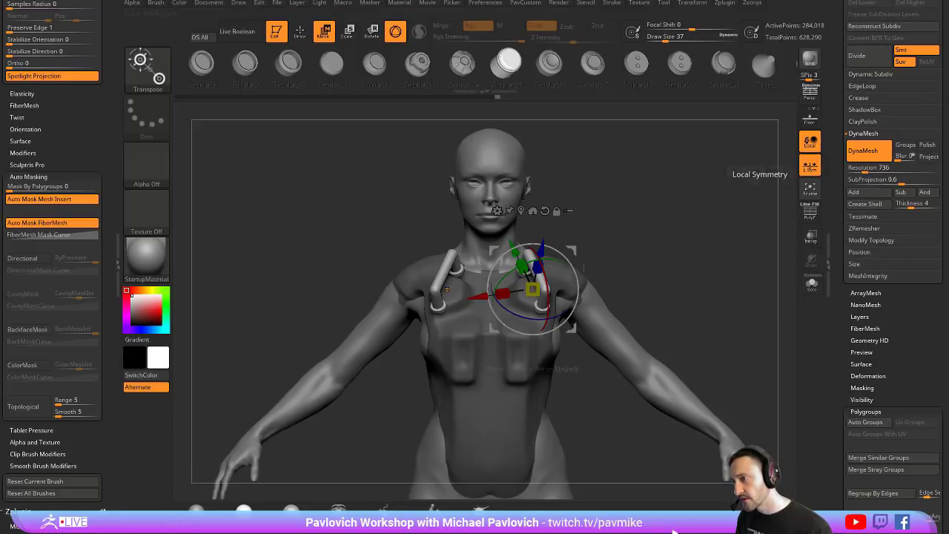
{"action": "mouse_move", "coordinate": [532, 289]}
{"action": "left_mouse_down"}
{"action": "mouse_move", "coordinate": [580, 301]}
{"action": "mouse_move", "coordinate": [545, 284]}
{"action": "mouse_move", "coordinate": [523, 298]}
{"action": "mouse_move", "coordinate": [539, 296]}
{"action": "left_mouse_up"}
{"action": "key", "text": "ctrl+z"}
{"action": "key", "text": "ctrl+z"}
{"action": "key", "text": "ctrl+z"}
{"action": "key", "text": "q"}
{"action": "left_click_drag", "start_coordinate": [695, 261], "coordinate": [669, 256]}
{"action": "left_click_drag", "start_coordinate": [691, 209], "coordinate": [720, 288], "text": "ctrl"}
{"action": "left_click_drag", "start_coordinate": [644, 212], "coordinate": [760, 226]}
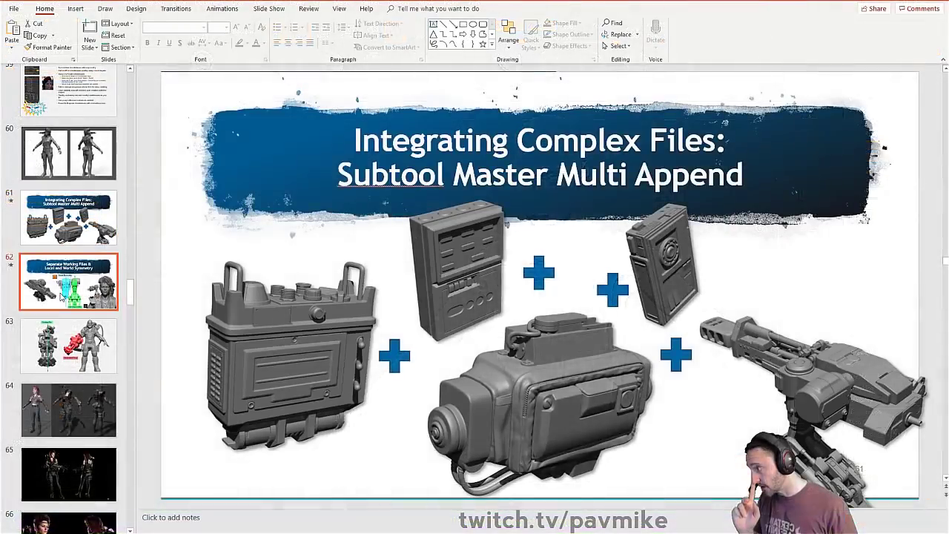
Step: Switch from the presentation to ZBrush and load the two-legged mech tool
{"action": "left_click", "coordinate": [63, 296]}
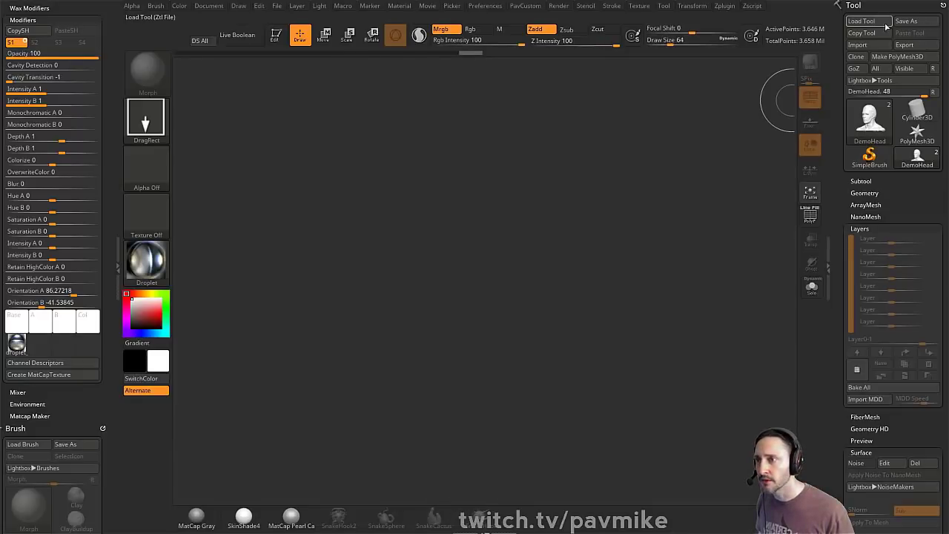
{"action": "left_click", "coordinate": [882, 22]}
{"action": "left_click", "coordinate": [170, 171]}
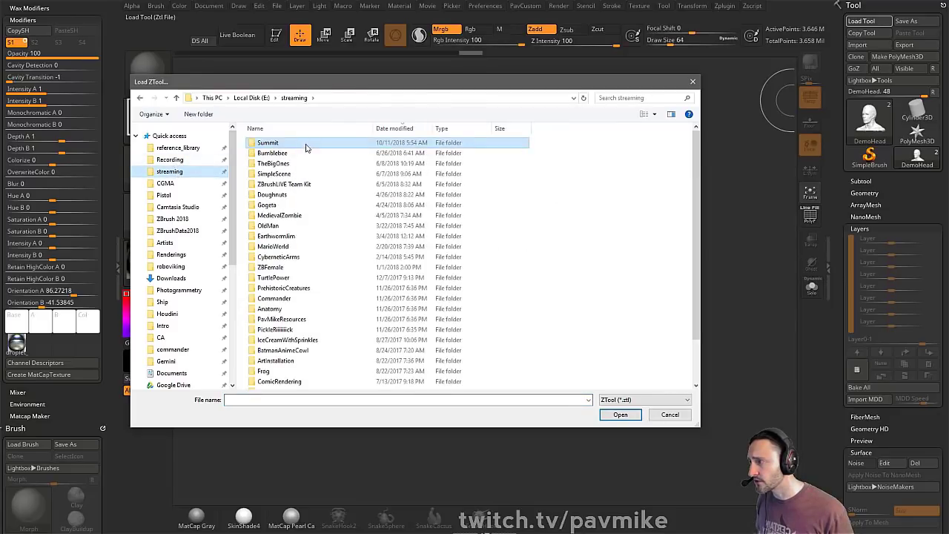
{"action": "key", "text": "Escape"}
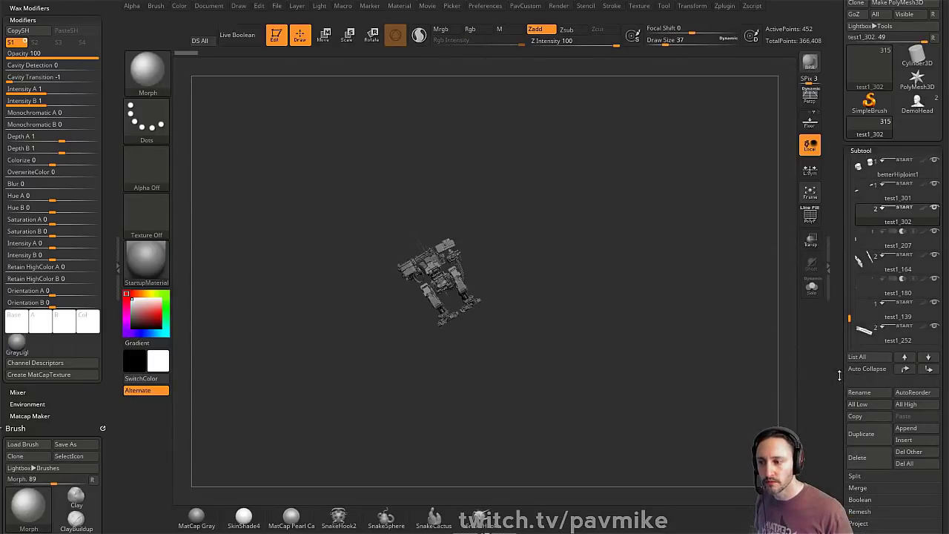
Step: Merge all visible subtools of the mech and switch to the resulting merged tool
{"action": "left_click_drag", "start_coordinate": [839, 375], "coordinate": [839, 278]}
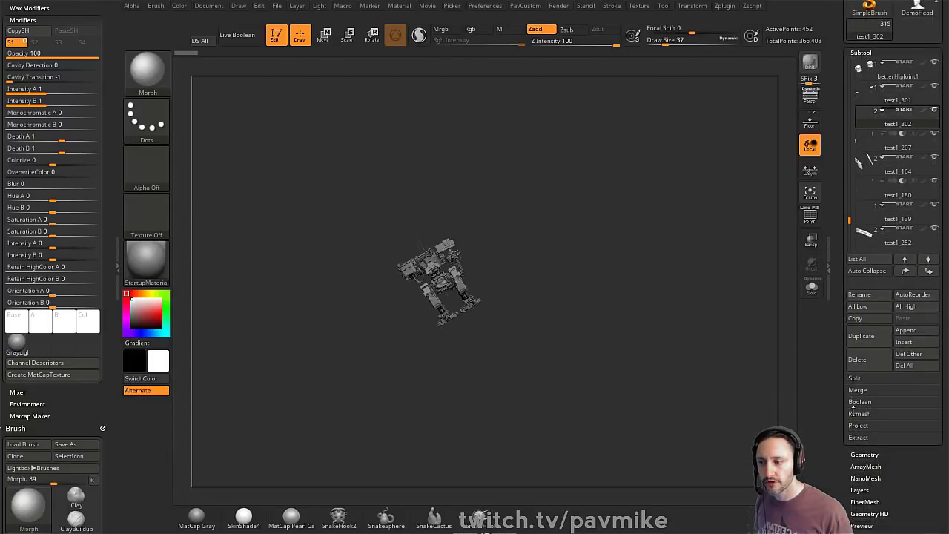
{"action": "left_click", "coordinate": [863, 392], "text": "shift"}
{"action": "left_click", "coordinate": [865, 413]}
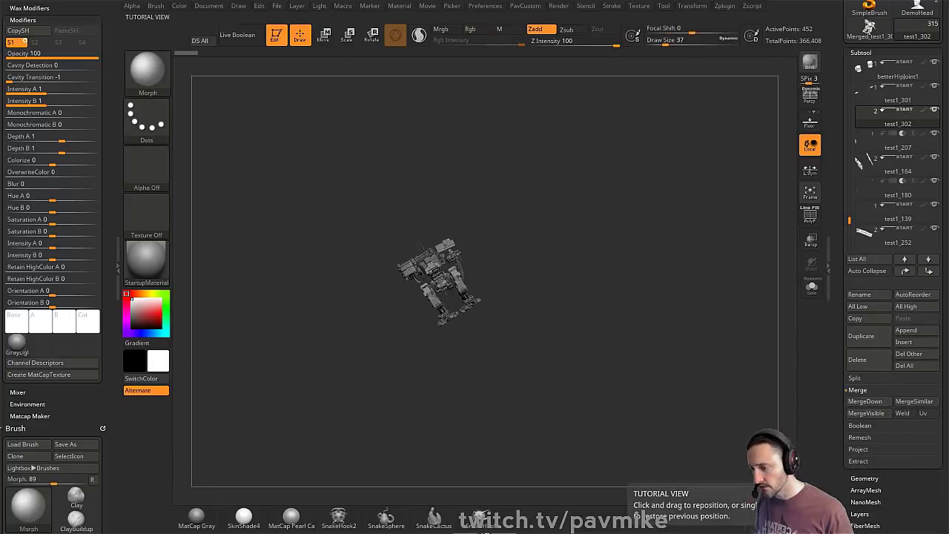
{"action": "left_click", "coordinate": [560, 265]}
Step: Dismiss the morph target note, switch to the Standard brush and set the draw size to 51
{"action": "key", "text": "s"}
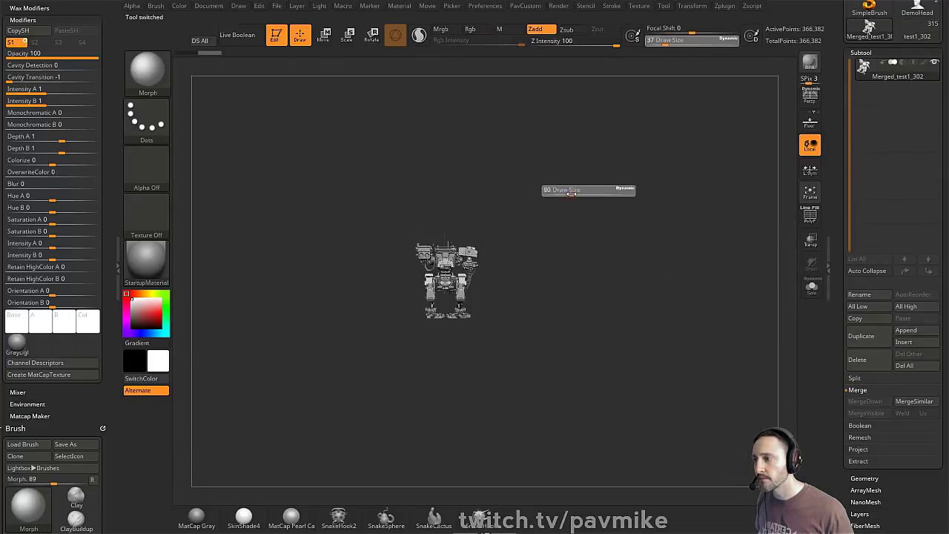
{"action": "mouse_move", "coordinate": [563, 192]}
{"action": "left_mouse_down"}
{"action": "mouse_move", "coordinate": [582, 195]}
{"action": "mouse_move", "coordinate": [642, 442]}
{"action": "left_mouse_up"}
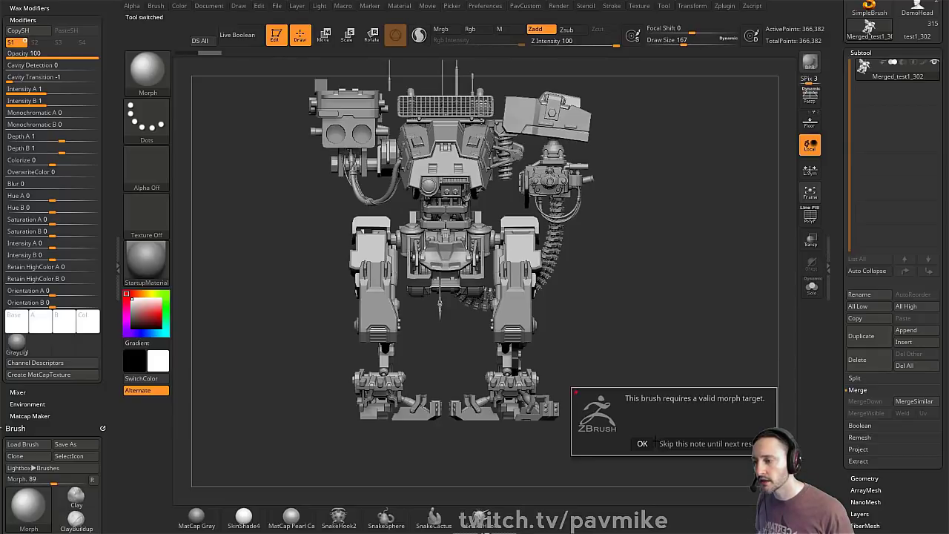
{"action": "left_click", "coordinate": [653, 442]}
{"action": "key", "text": "b"}
{"action": "key", "text": "s"}
{"action": "key", "text": "t"}
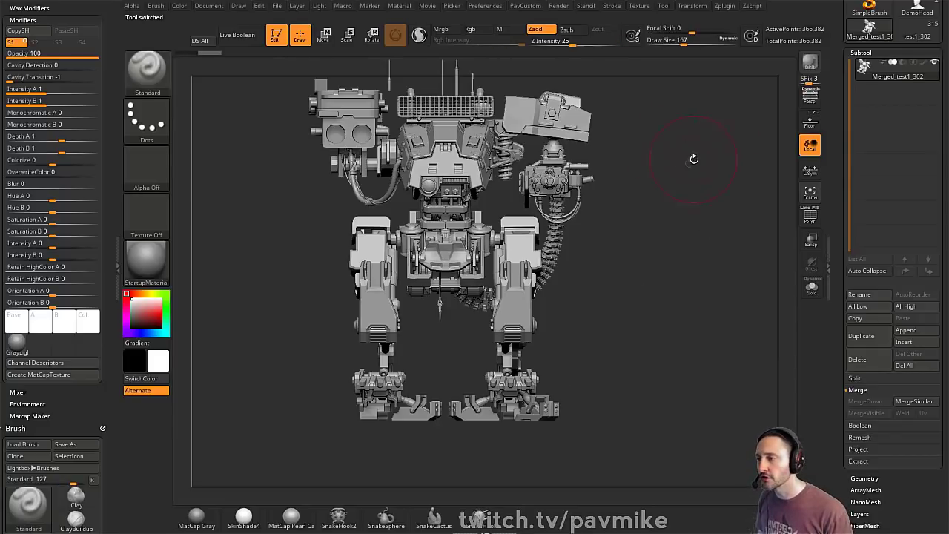
{"action": "left_click_drag", "start_coordinate": [694, 159], "coordinate": [655, 189], "text": "alt"}
{"action": "key", "text": "s"}
{"action": "mouse_move", "coordinate": [660, 191]}
{"action": "left_mouse_down", "text": "alt"}
{"action": "mouse_move", "coordinate": [679, 204]}
{"action": "mouse_move", "coordinate": [687, 193]}
{"action": "mouse_move", "coordinate": [679, 195]}
{"action": "left_mouse_up", "text": "alt"}
{"action": "key", "text": "s"}
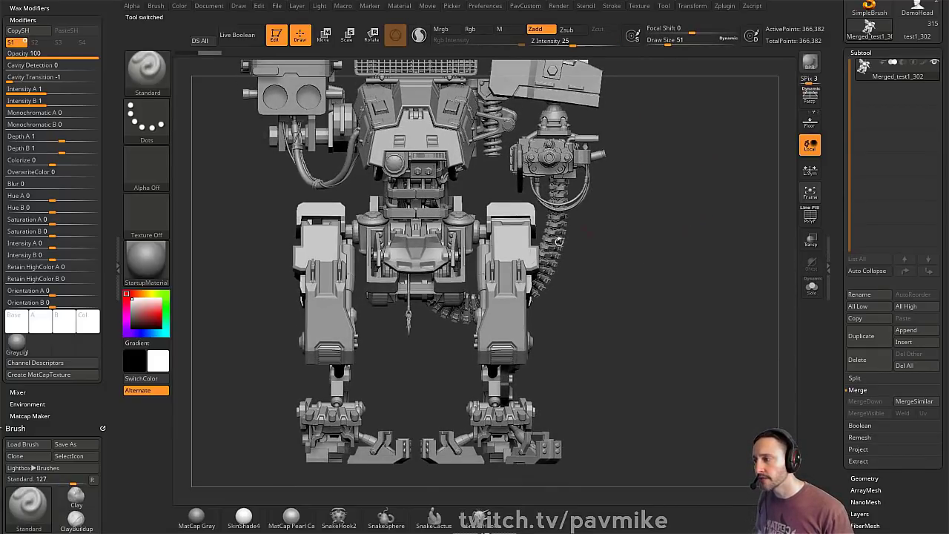
Step: Show the polyframe and the floor grid for the merged mech
{"action": "left_click_drag", "start_coordinate": [764, 165], "coordinate": [775, 220], "text": "alt"}
{"action": "left_click", "coordinate": [810, 216]}
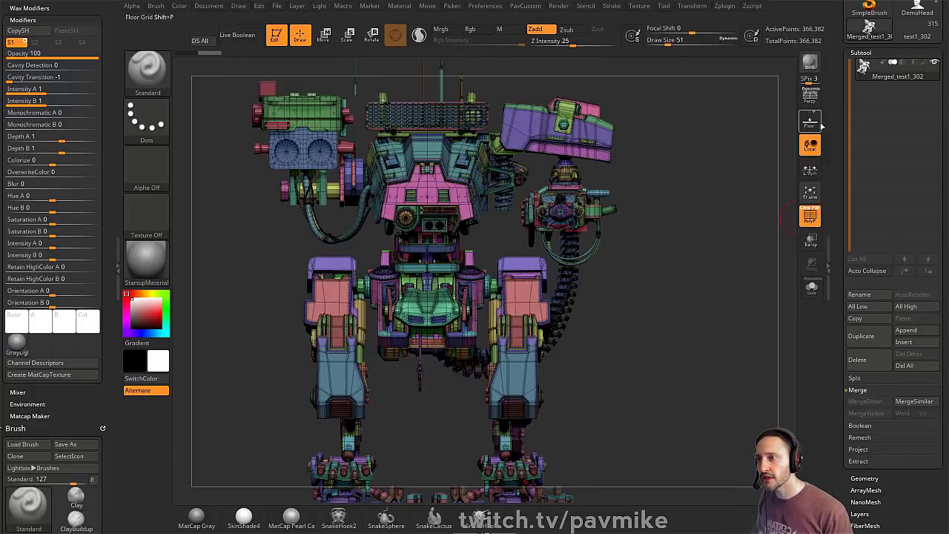
{"action": "left_click_drag", "start_coordinate": [716, 268], "coordinate": [708, 230], "text": "alt"}
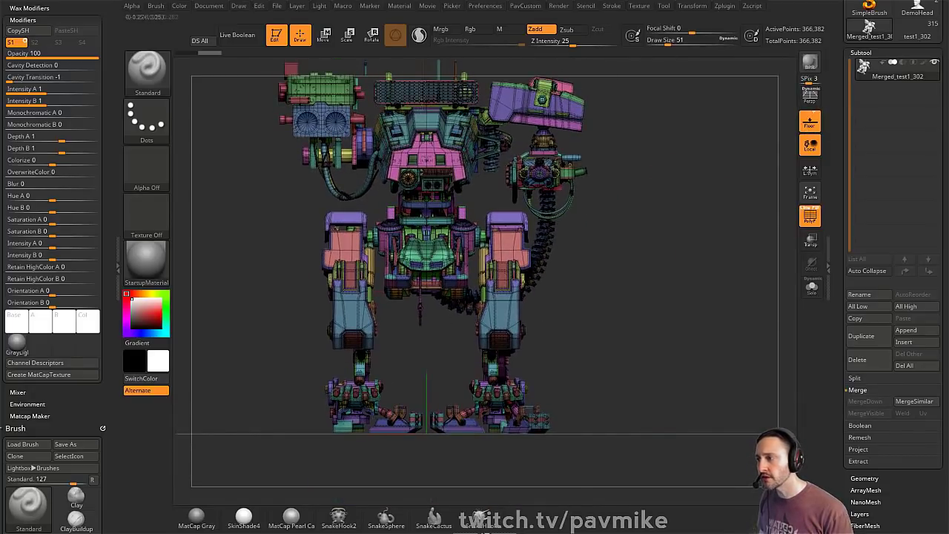
{"action": "left_click_drag", "start_coordinate": [450, 389], "coordinate": [449, 475], "text": "alt"}
Step: Isolate the pink front chest plate, split the hidden parts into their own subtool and solo the plate
{"action": "left_click", "coordinate": [424, 232], "text": "ctrl+shift"}
{"action": "key", "text": "grave"}
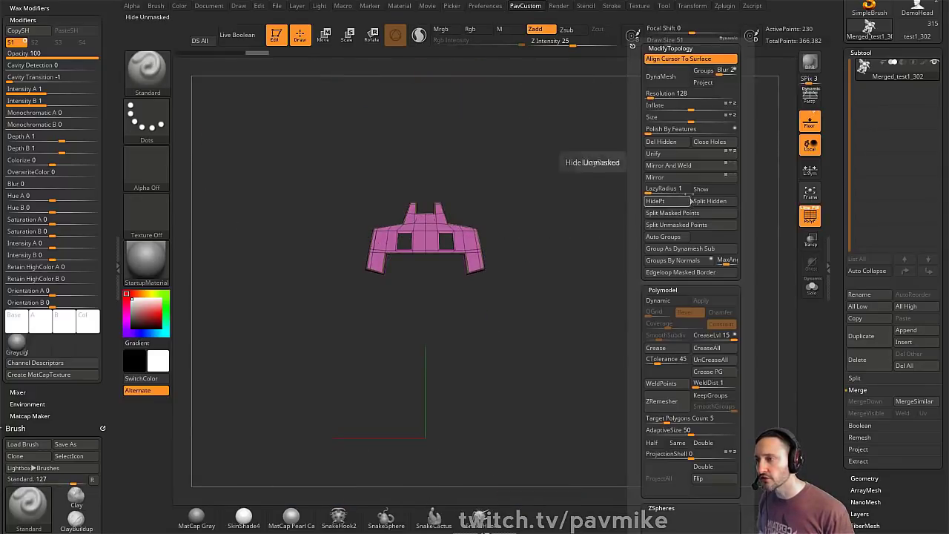
{"action": "left_click", "coordinate": [710, 201]}
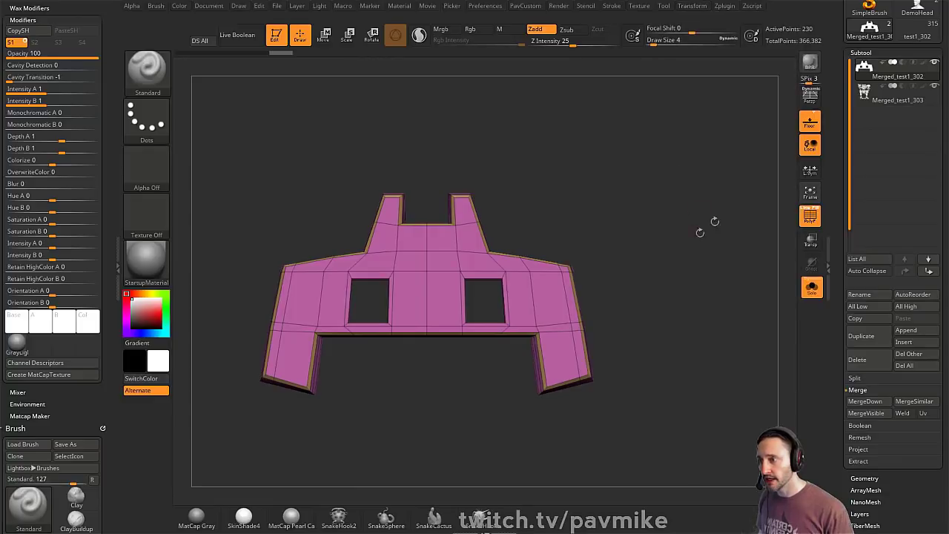
{"action": "left_click", "coordinate": [692, 6]}
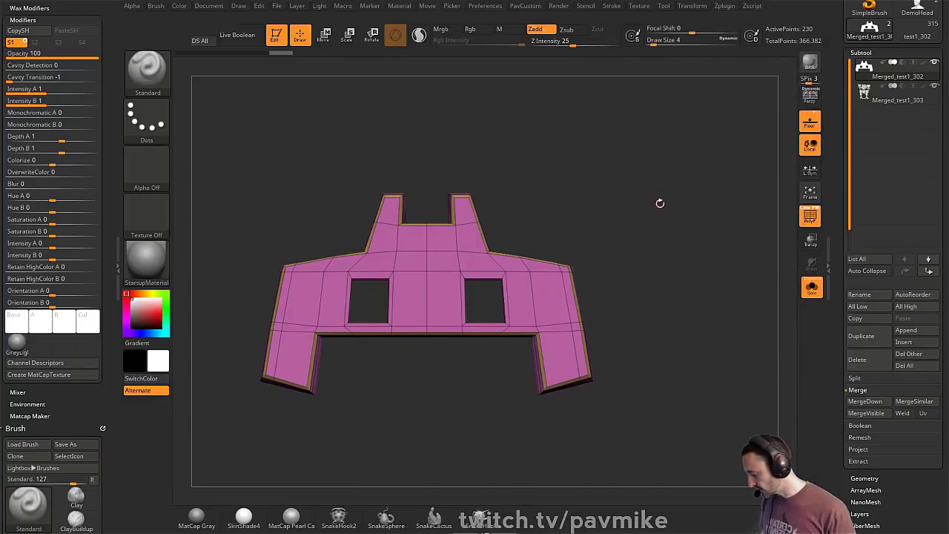
Step: Switch to the IMM ModelKit brush and choose its Cones_3 part
{"action": "key", "text": "b"}
{"action": "key", "text": "i"}
{"action": "key", "text": "m"}
{"action": "key", "text": "b"}
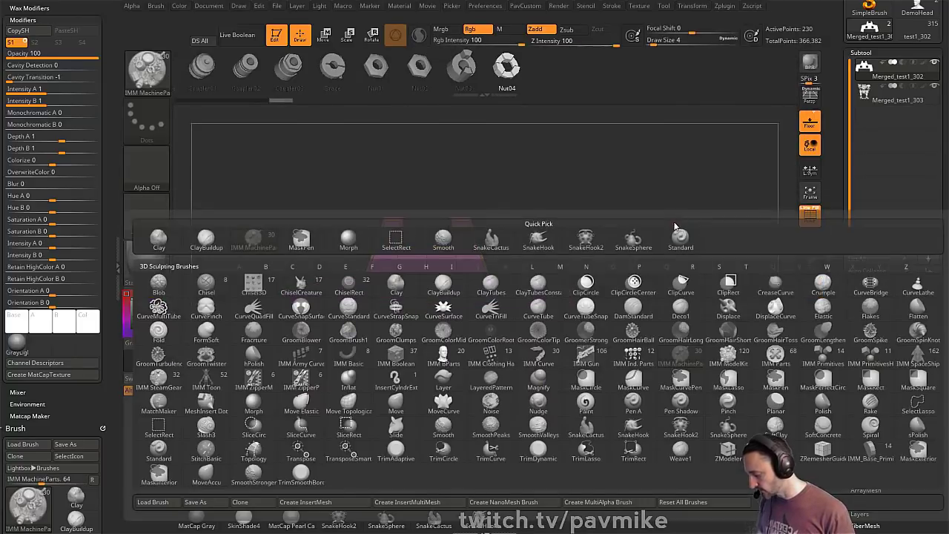
{"action": "key", "text": "i"}
{"action": "left_click", "coordinate": [734, 356]}
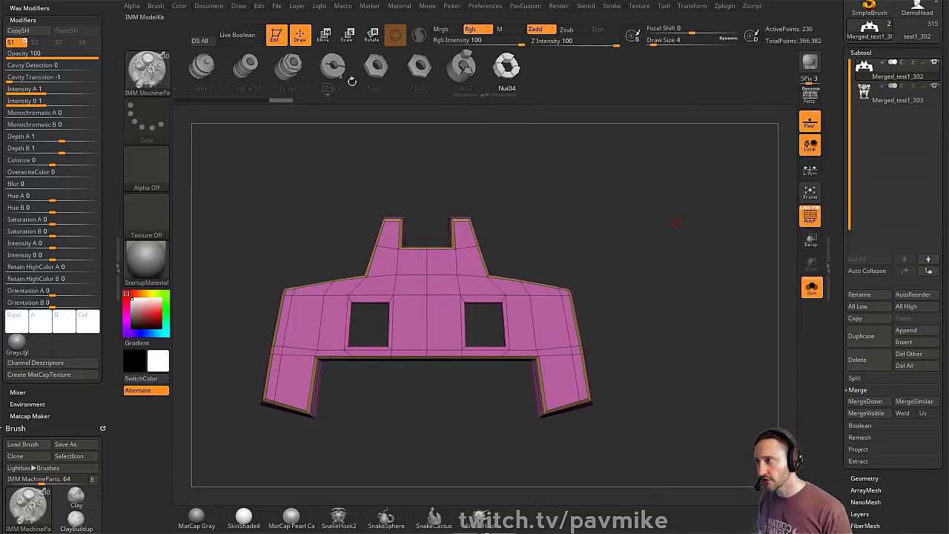
{"action": "key", "text": "b"}
{"action": "key", "text": "i"}
{"action": "key", "text": "m"}
{"action": "key", "text": "m"}
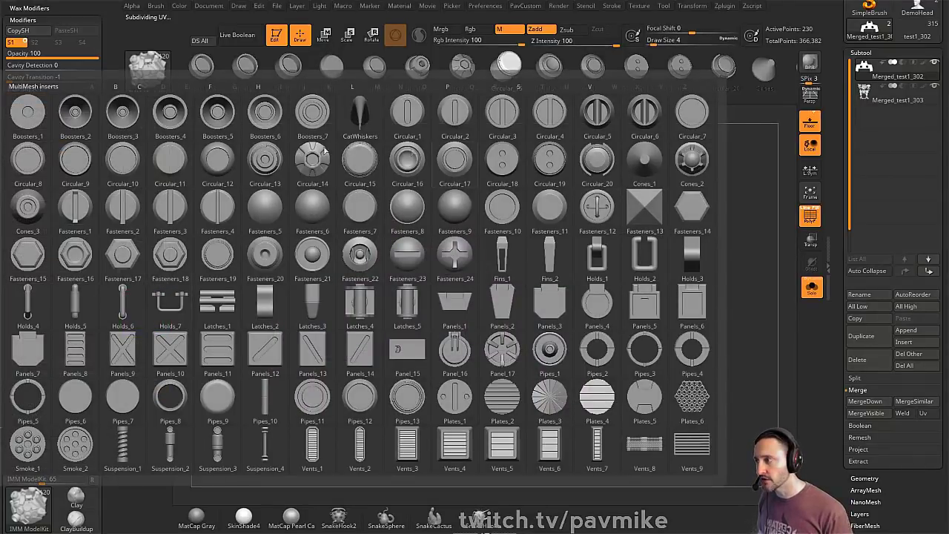
{"action": "left_click", "coordinate": [43, 215]}
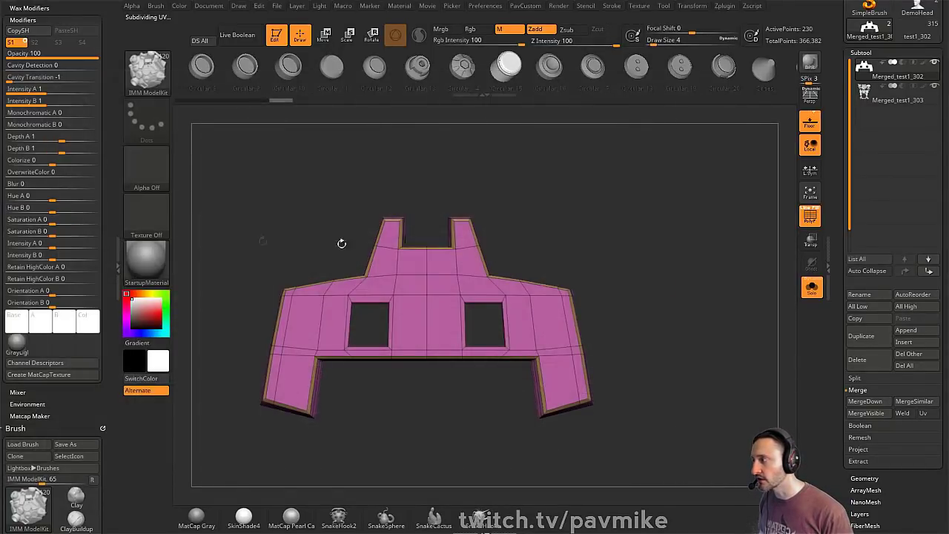
Step: Try inserting mirrored Cones_3 parts on the outer areas of the chest plate and set the draw size to 7
{"action": "left_click_drag", "start_coordinate": [595, 233], "coordinate": [606, 231]}
{"action": "left_click_drag", "start_coordinate": [579, 295], "coordinate": [617, 287]}
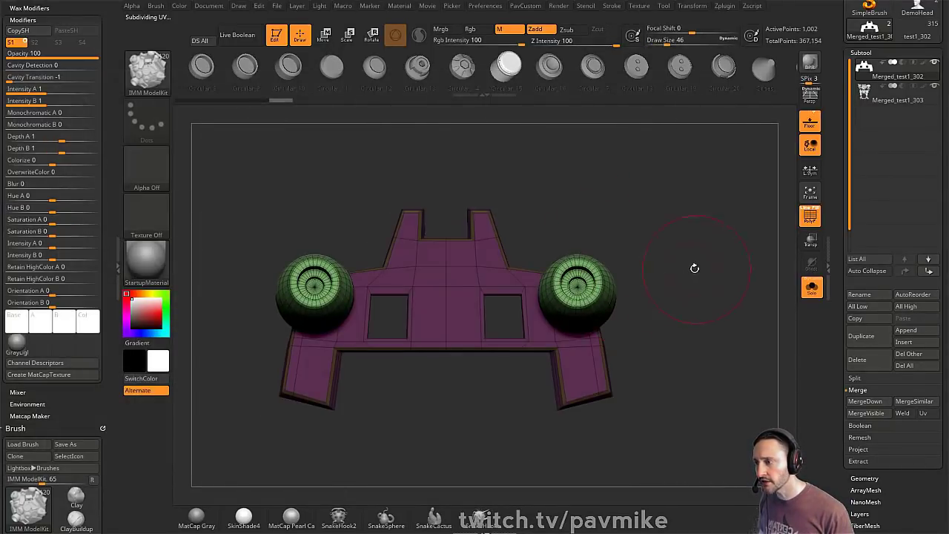
{"action": "key", "text": "s"}
{"action": "mouse_move", "coordinate": [694, 266]}
{"action": "left_mouse_down"}
{"action": "mouse_move", "coordinate": [680, 264]}
{"action": "mouse_move", "coordinate": [731, 260]}
{"action": "mouse_move", "coordinate": [678, 250]}
{"action": "left_mouse_up"}
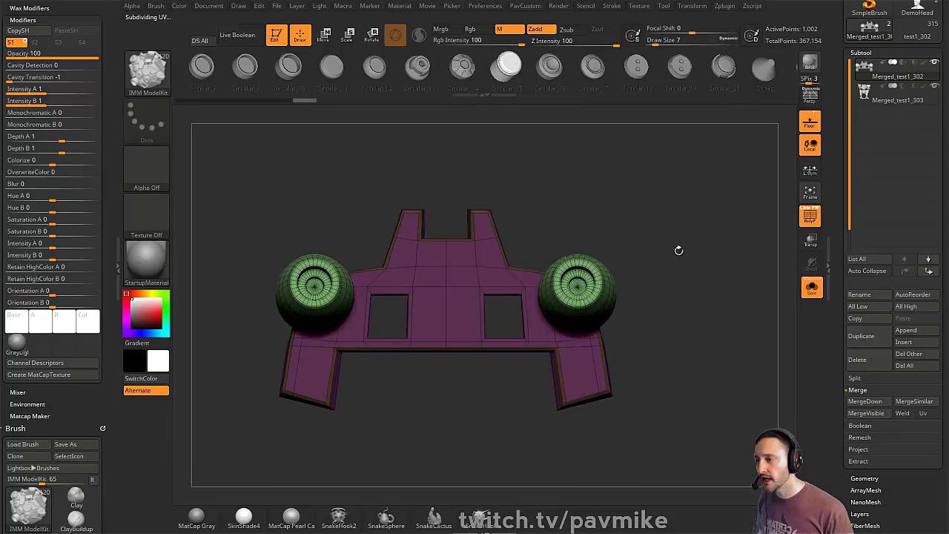
{"action": "key", "text": "ctrl+z"}
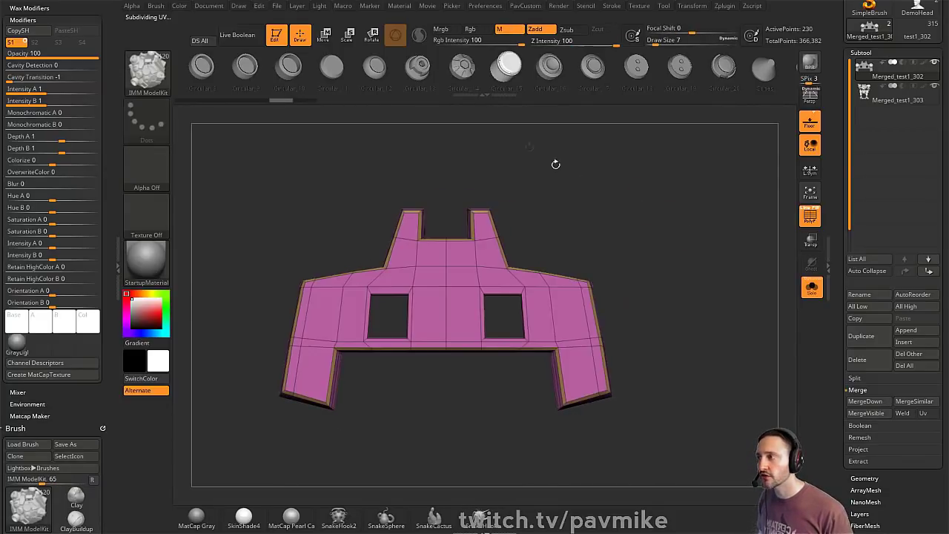
Step: Set the Picker to a tilted Selected Orientation and try inserting the mirrored cones on the chest plate
{"action": "left_click", "coordinate": [455, 6]}
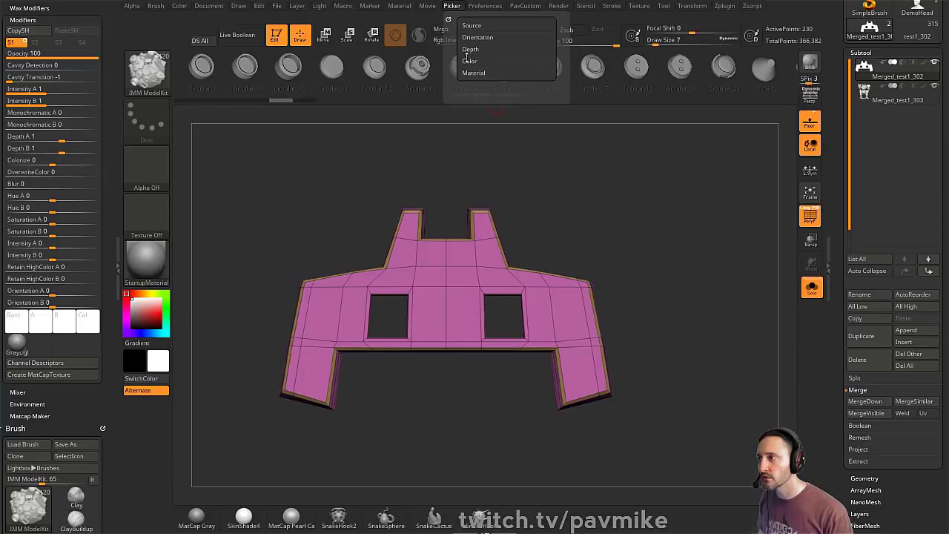
{"action": "left_click", "coordinate": [472, 37]}
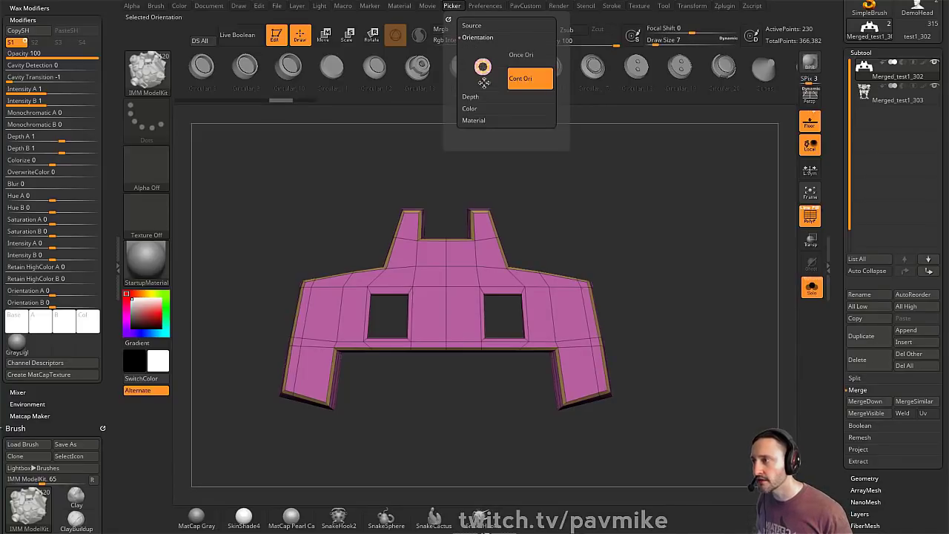
{"action": "left_click_drag", "start_coordinate": [483, 82], "coordinate": [475, 78]}
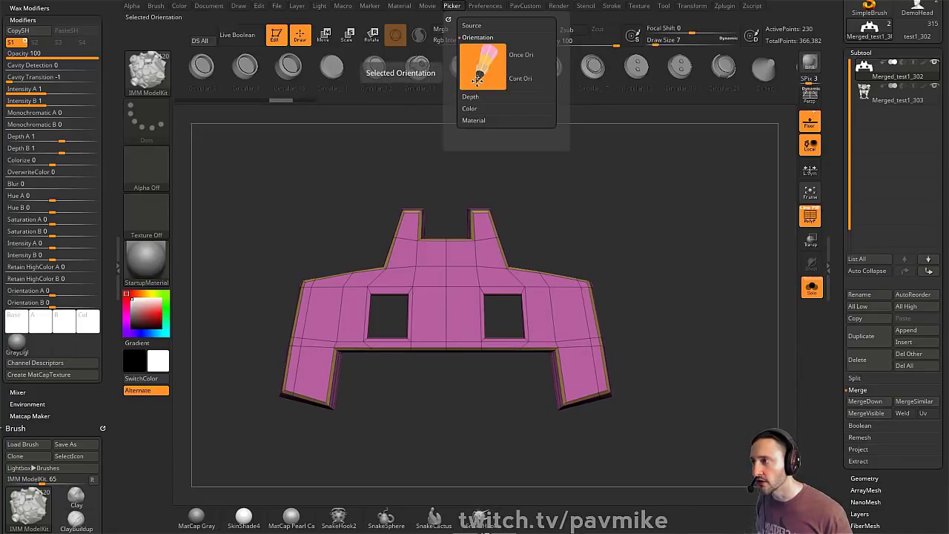
{"action": "left_click_drag", "start_coordinate": [578, 318], "coordinate": [620, 346]}
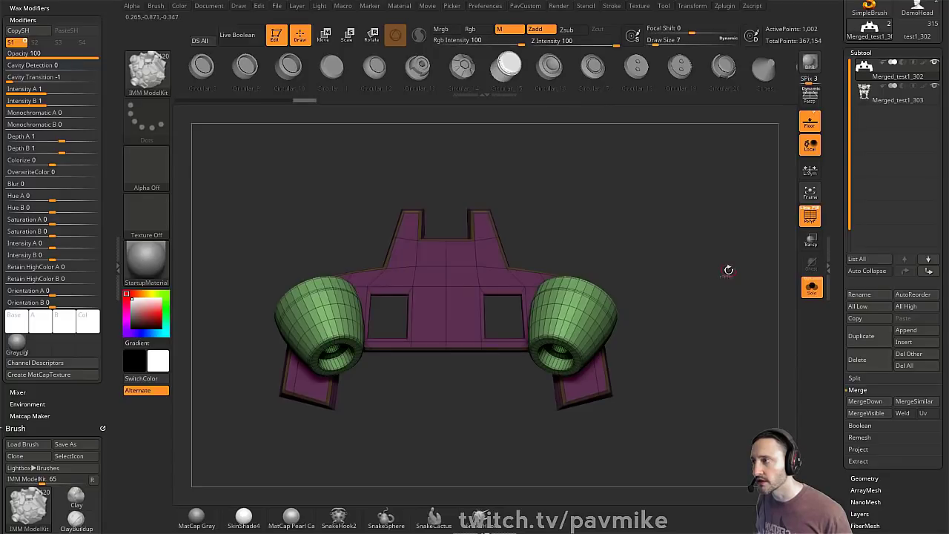
{"action": "key", "text": "ctrl+z"}
Step: Set the Picker's Selected Orientation to point straight at the viewer
{"action": "left_click", "coordinate": [484, 5]}
{"action": "left_click", "coordinate": [451, 6]}
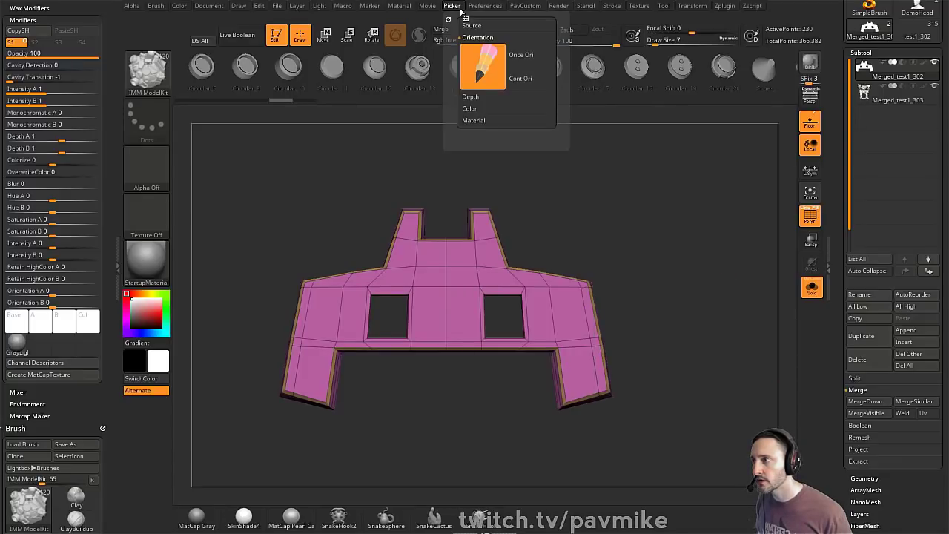
{"action": "left_click", "coordinate": [516, 59]}
{"action": "left_click", "coordinate": [489, 67]}
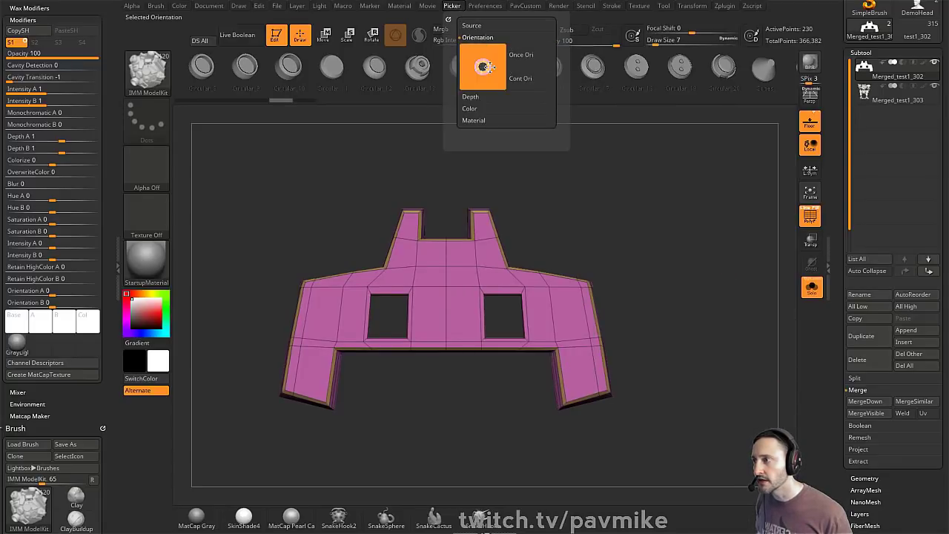
Step: Restore the Picker to Selected Orientation facing the viewer and insert mirrored cones on the outer areas of the chest plate
{"action": "left_click", "coordinate": [515, 80]}
{"action": "left_click", "coordinate": [486, 68]}
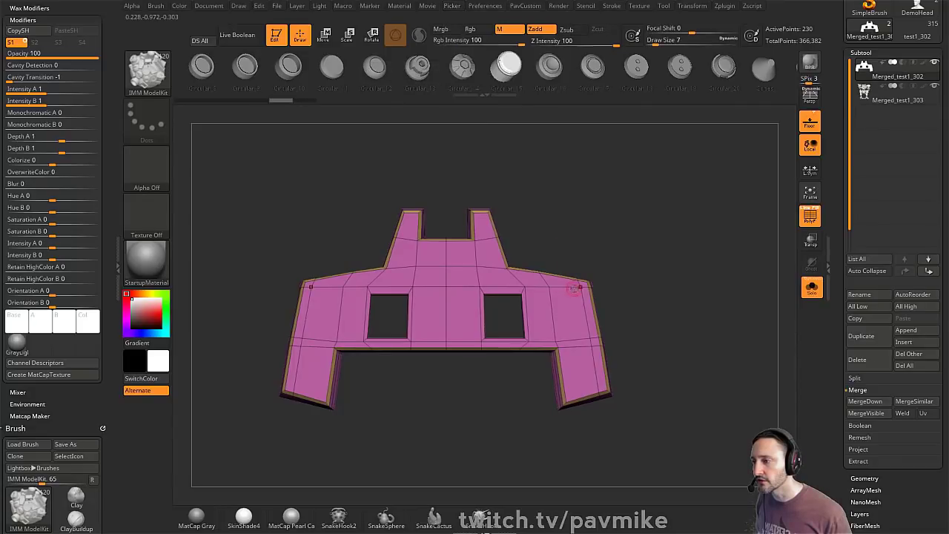
{"action": "left_click_drag", "start_coordinate": [574, 289], "coordinate": [620, 291]}
{"action": "left_click_drag", "start_coordinate": [701, 258], "coordinate": [650, 254]}
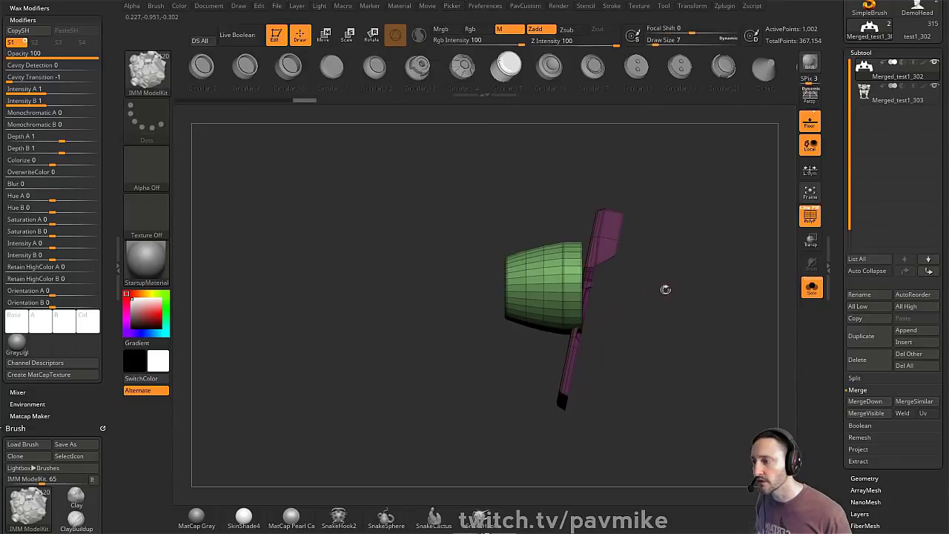
{"action": "left_click_drag", "start_coordinate": [665, 290], "coordinate": [731, 289], "text": "shift"}
Step: Split the unmasked cones from the chest plate into their own subtool and select that subtool
{"action": "key", "text": "space"}
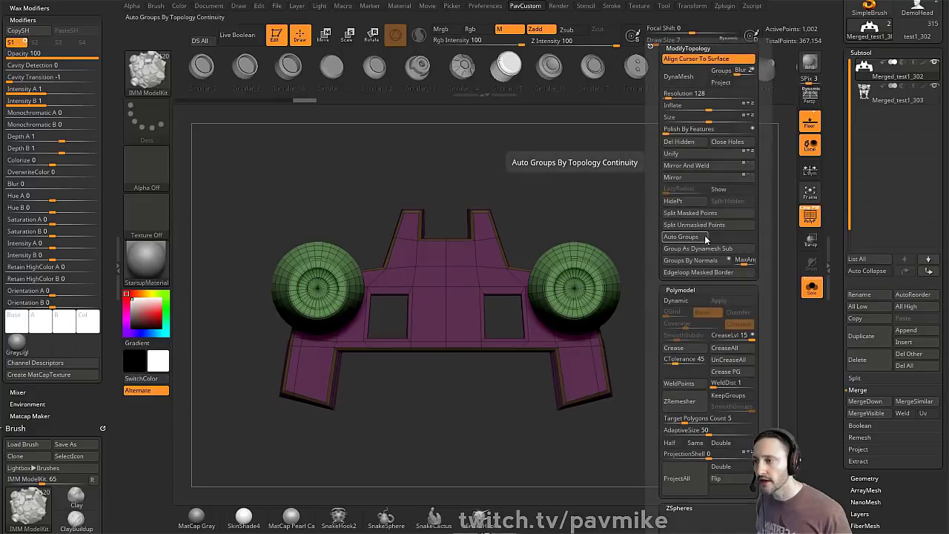
{"action": "left_click", "coordinate": [694, 224]}
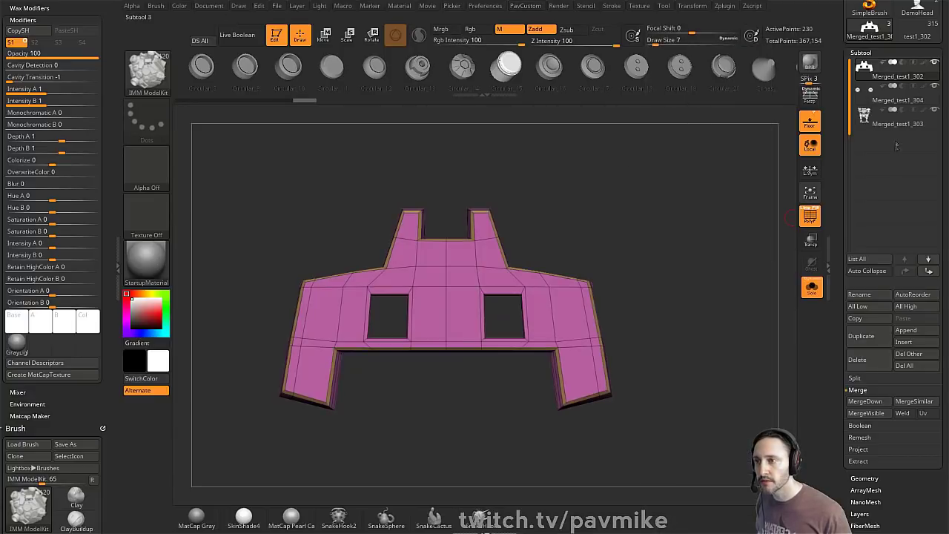
{"action": "left_click", "coordinate": [893, 104]}
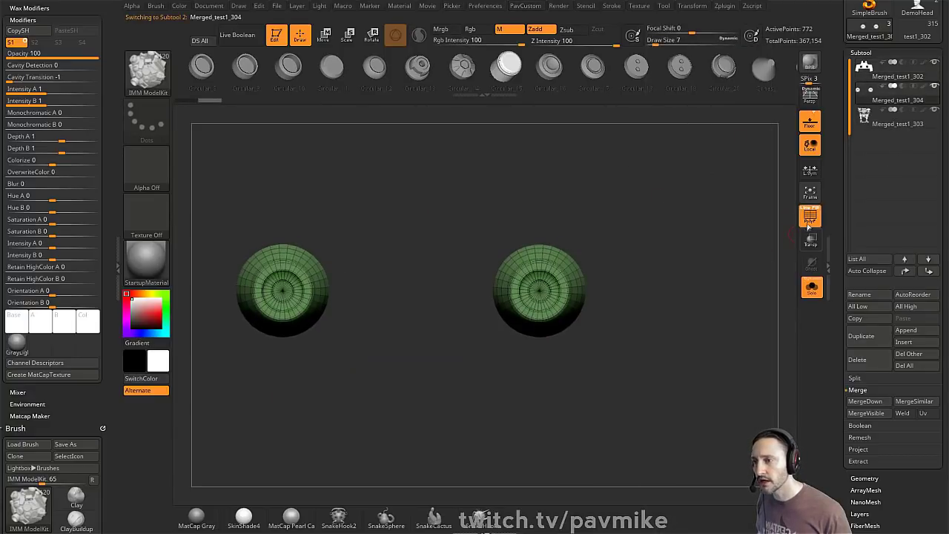
Step: Turn off Solo, show the chest plate together with the cones and set the draw size to 13
{"action": "left_click", "coordinate": [808, 225]}
{"action": "left_click_drag", "start_coordinate": [696, 246], "coordinate": [716, 238], "text": "alt"}
{"action": "key", "text": "shift+f"}
{"action": "left_click", "coordinate": [933, 87]}
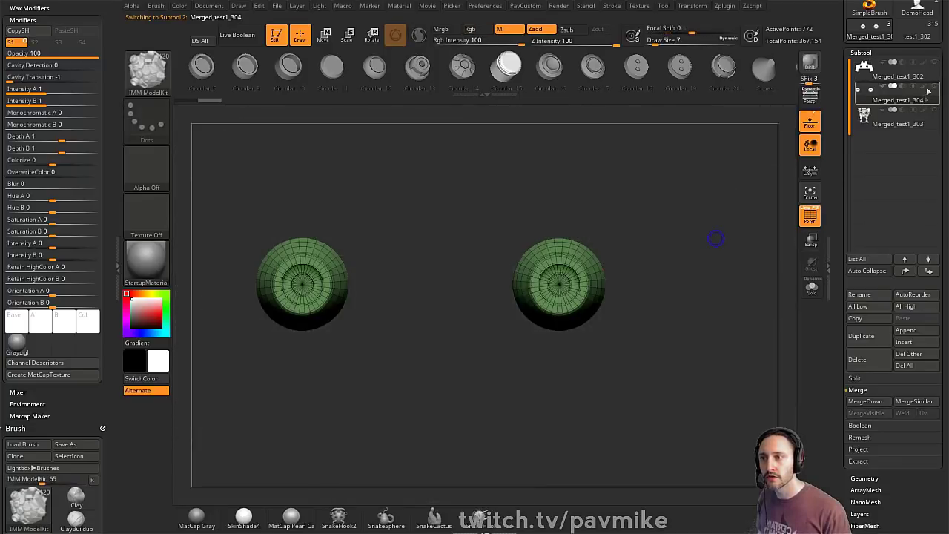
{"action": "left_click", "coordinate": [934, 64]}
{"action": "left_click_drag", "start_coordinate": [656, 201], "coordinate": [656, 185], "text": "alt"}
{"action": "key", "text": "s"}
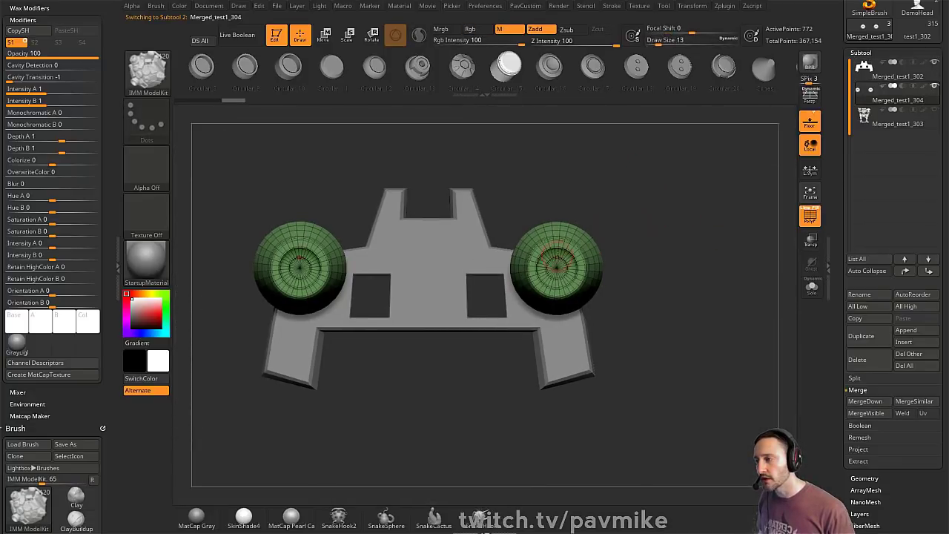
Step: Examine the Activate Symmetry settings and compare the chest plate and cones subtools, ending on the cones
{"action": "left_click", "coordinate": [692, 6]}
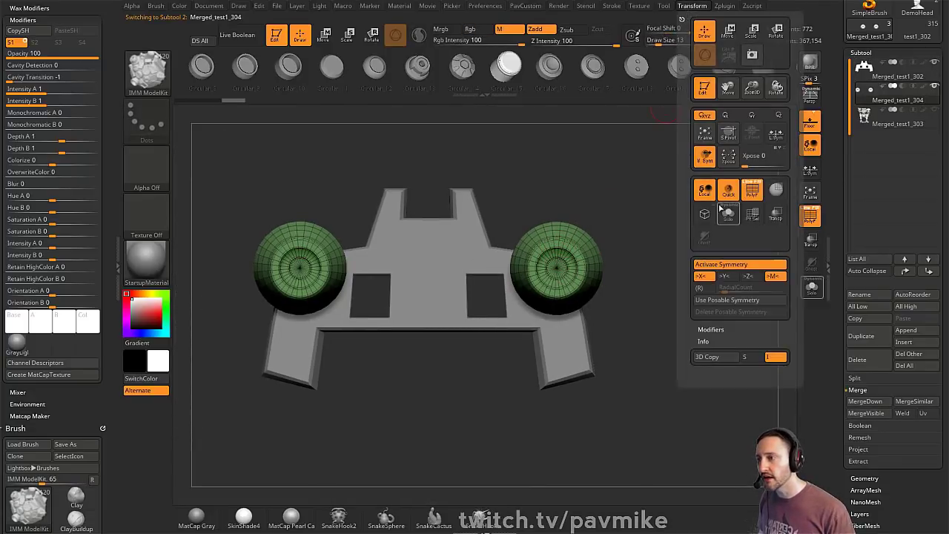
{"action": "left_click", "coordinate": [466, 257], "text": "alt"}
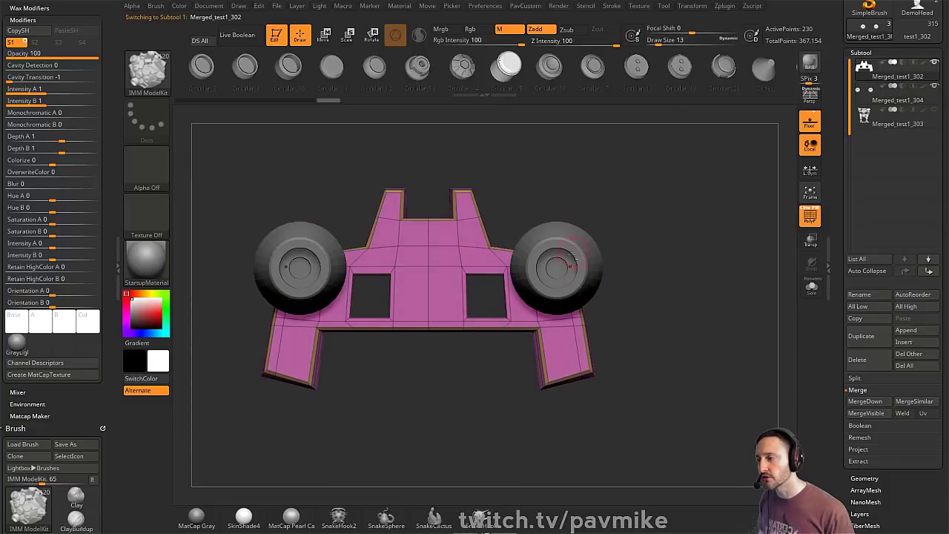
{"action": "left_click", "coordinate": [563, 239], "text": "alt"}
Step: Switch to the ZModeler brush and give the band of faces around each cone its own polygroup
{"action": "left_click_drag", "start_coordinate": [689, 238], "coordinate": [634, 245]}
{"action": "key", "text": "b"}
{"action": "key", "text": "z"}
{"action": "key", "text": "m"}
{"action": "key", "text": "space"}
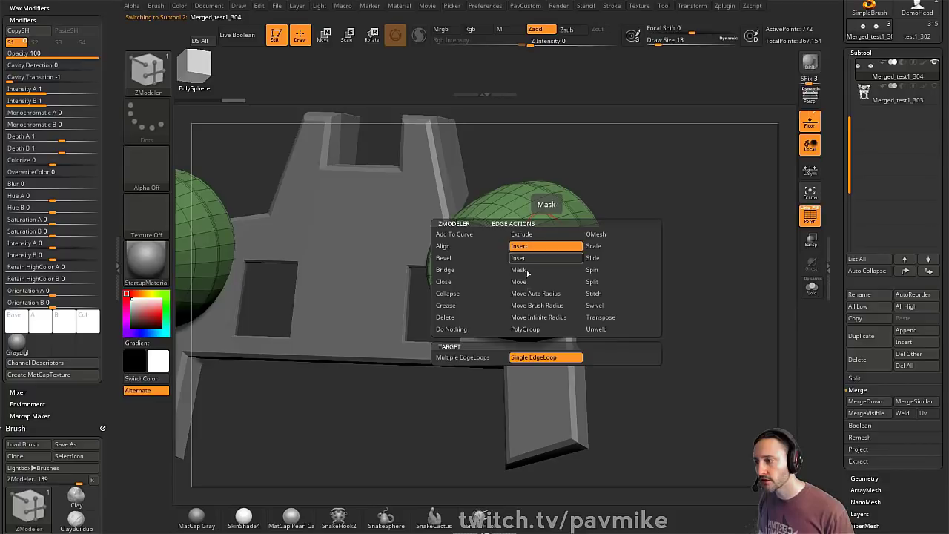
{"action": "left_click", "coordinate": [518, 270]}
Step: Inset the band around each cone using ZModeler's Inset action with the Polygroup All target and Inset Region option
{"action": "key", "text": "space"}
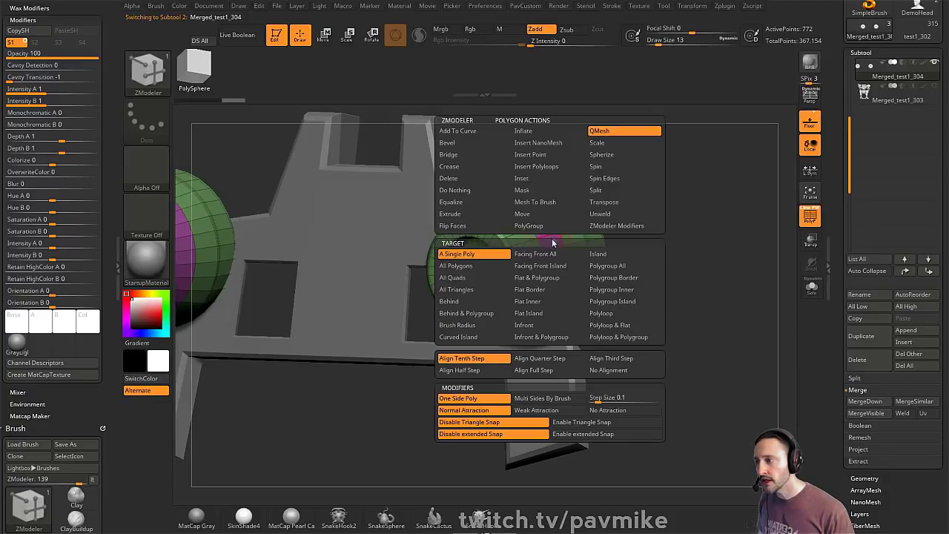
{"action": "left_click", "coordinate": [523, 179]}
{"action": "left_click", "coordinate": [597, 253]}
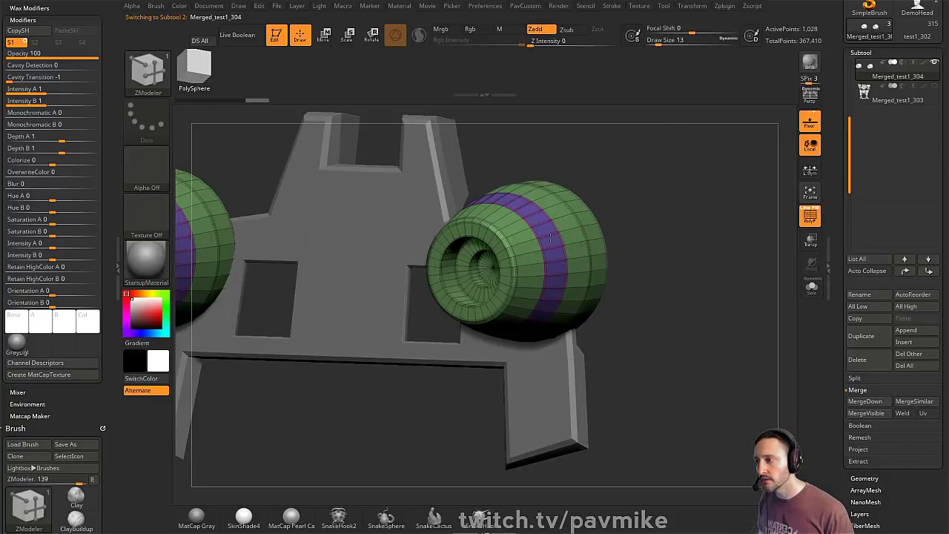
{"action": "key", "text": "ctrl+z"}
{"action": "key", "text": "space"}
{"action": "left_click", "coordinate": [573, 378]}
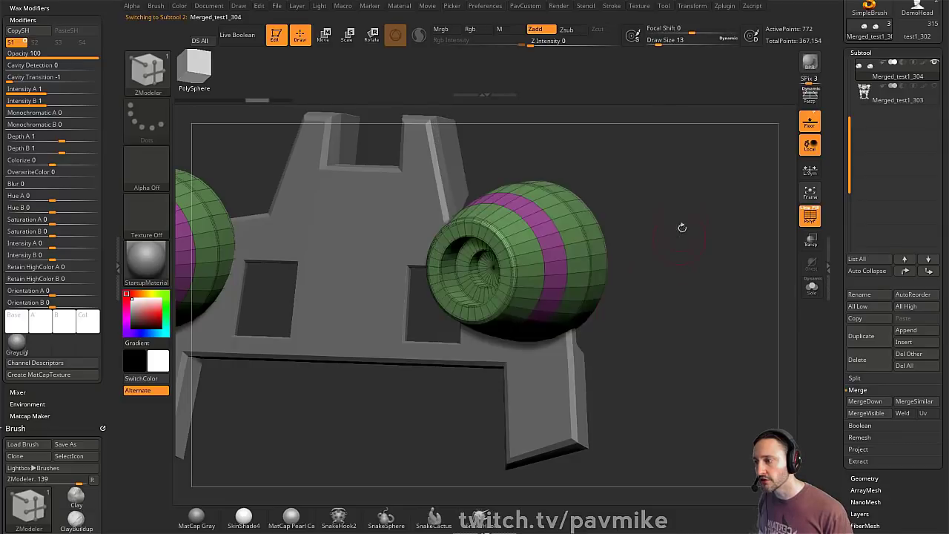
{"action": "left_click_drag", "start_coordinate": [682, 227], "coordinate": [672, 256], "text": "alt"}
{"action": "left_click_drag", "start_coordinate": [551, 236], "coordinate": [546, 226]}
Step: Sink the inset band into a groove around each cone with QMesh targeting Polygroup All
{"action": "key", "text": "space"}
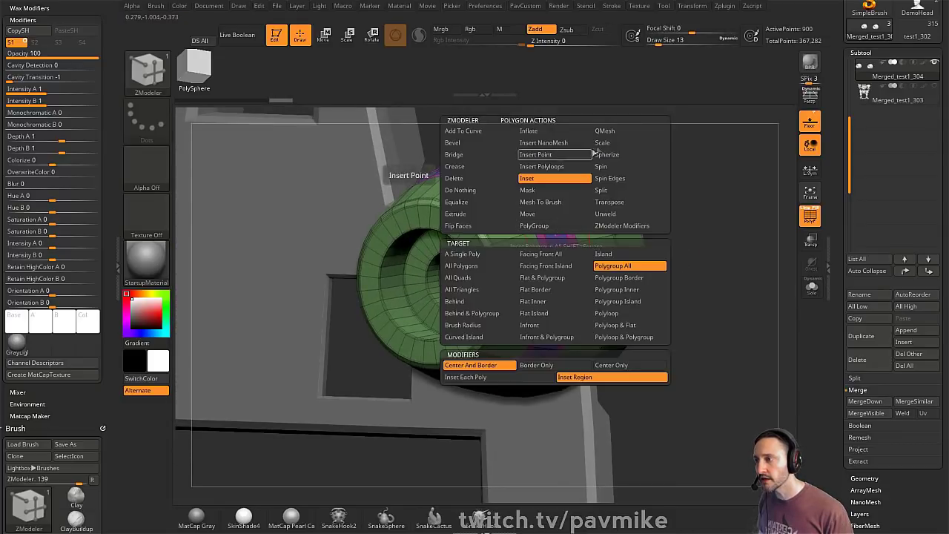
{"action": "left_click", "coordinate": [632, 132]}
{"action": "left_click", "coordinate": [610, 264]}
{"action": "left_click_drag", "start_coordinate": [559, 254], "coordinate": [543, 261]}
{"action": "left_click_drag", "start_coordinate": [668, 206], "coordinate": [689, 229]}
Step: Try Dynamic Subdiv on the cones, hide the polyframe and set the draw size to 5
{"action": "key", "text": "space"}
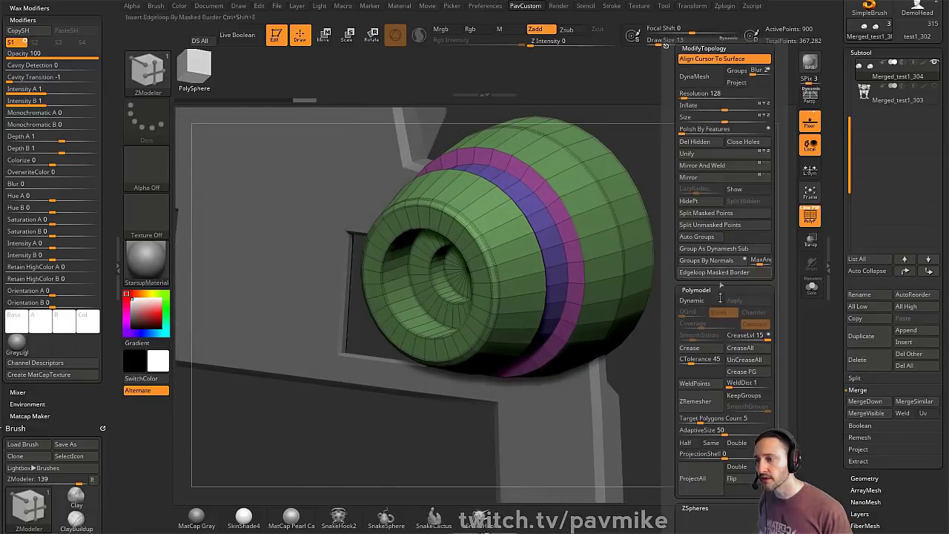
{"action": "key", "text": "d"}
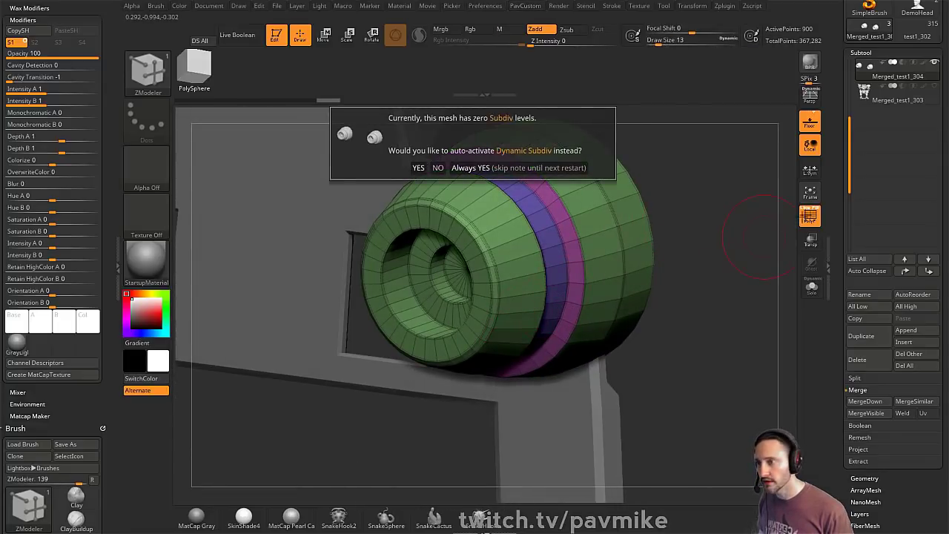
{"action": "key", "text": "shift+f"}
{"action": "mouse_move", "coordinate": [742, 234]}
{"action": "left_mouse_down"}
{"action": "mouse_move", "coordinate": [619, 197]}
{"action": "mouse_move", "coordinate": [716, 193]}
{"action": "mouse_move", "coordinate": [745, 174]}
{"action": "left_mouse_up"}
{"action": "key", "text": "s"}
{"action": "left_click", "coordinate": [700, 226]}
{"action": "left_click_drag", "start_coordinate": [664, 228], "coordinate": [699, 234]}
Step: Try moving the mirrored cones with the gizmo before and after enabling Local Symmetry, and undo the move
{"action": "key", "text": "w"}
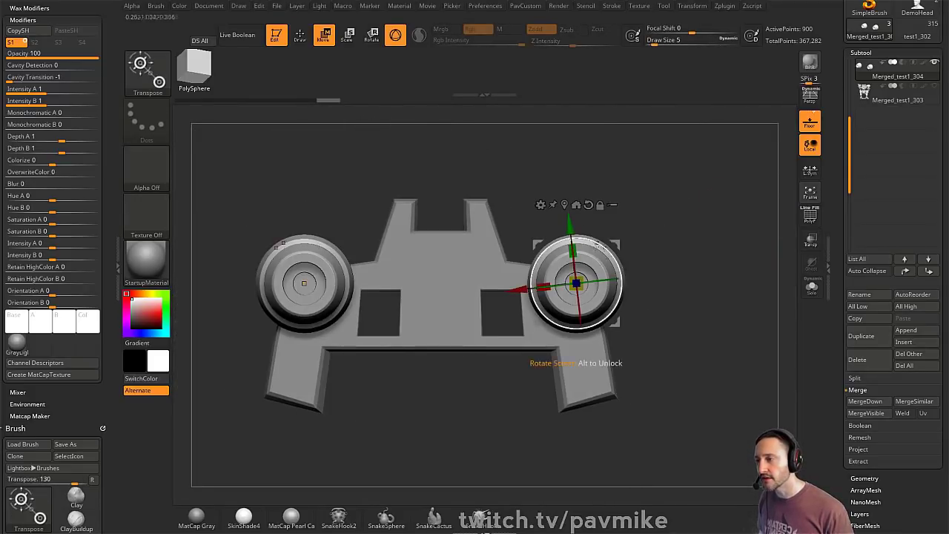
{"action": "left_click_drag", "start_coordinate": [578, 279], "coordinate": [555, 286]}
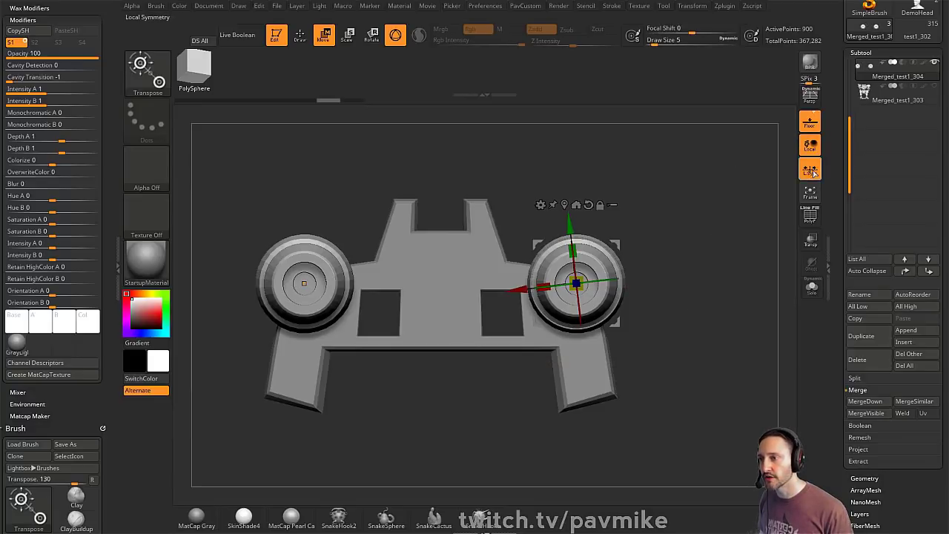
{"action": "left_click_drag", "start_coordinate": [578, 281], "coordinate": [528, 325]}
{"action": "key", "text": "ctrl+z"}
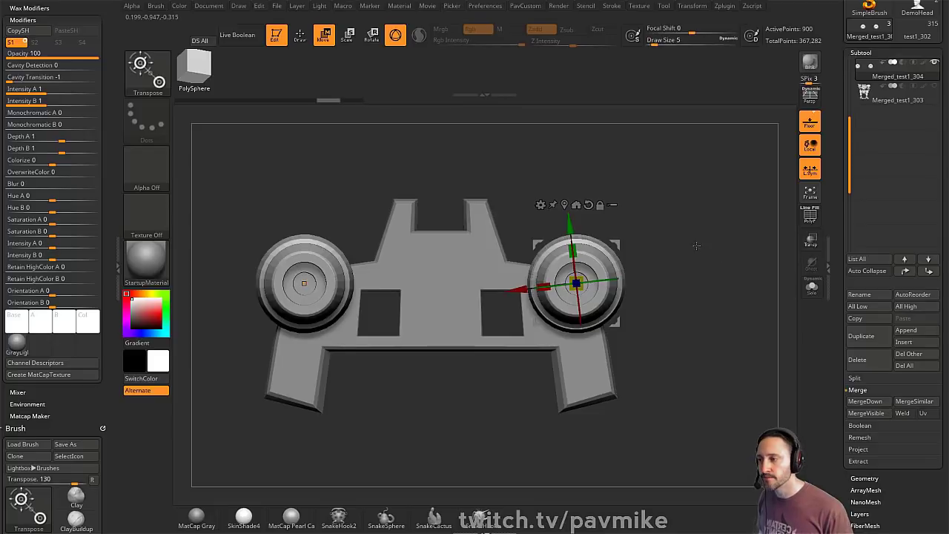
Step: Select the chest plate subtool and hide the cones subtool
{"action": "left_click_drag", "start_coordinate": [850, 141], "coordinate": [853, 75]}
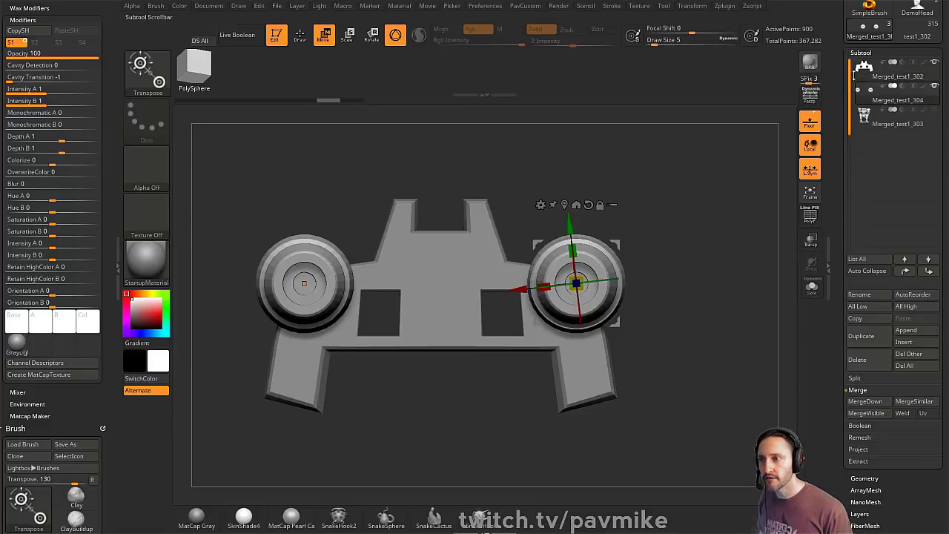
{"action": "left_click", "coordinate": [900, 67]}
{"action": "left_click", "coordinate": [936, 87]}
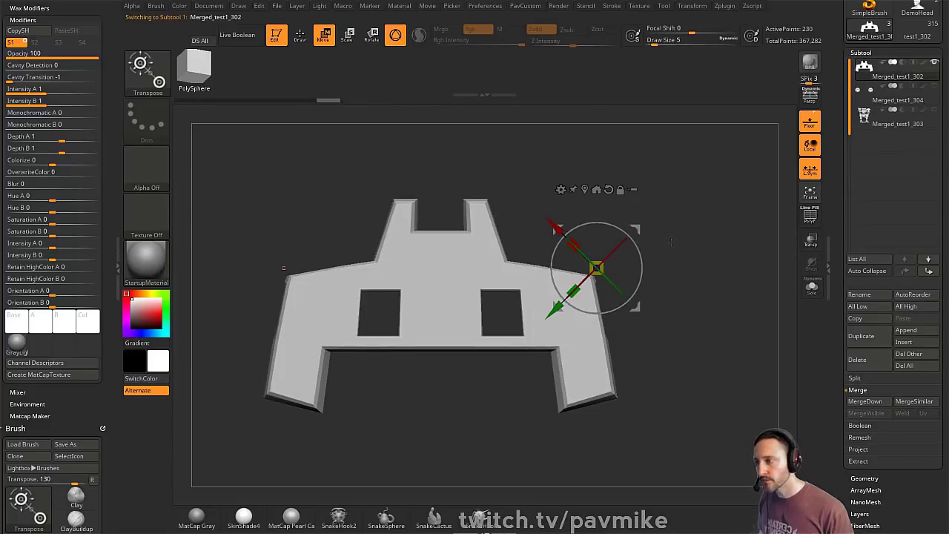
Step: Choose the Cube part of the IMM_Base_Primitives brush, set the draw size to 41 and try inserting mirrored cubes
{"action": "key", "text": "q"}
{"action": "key", "text": "m"}
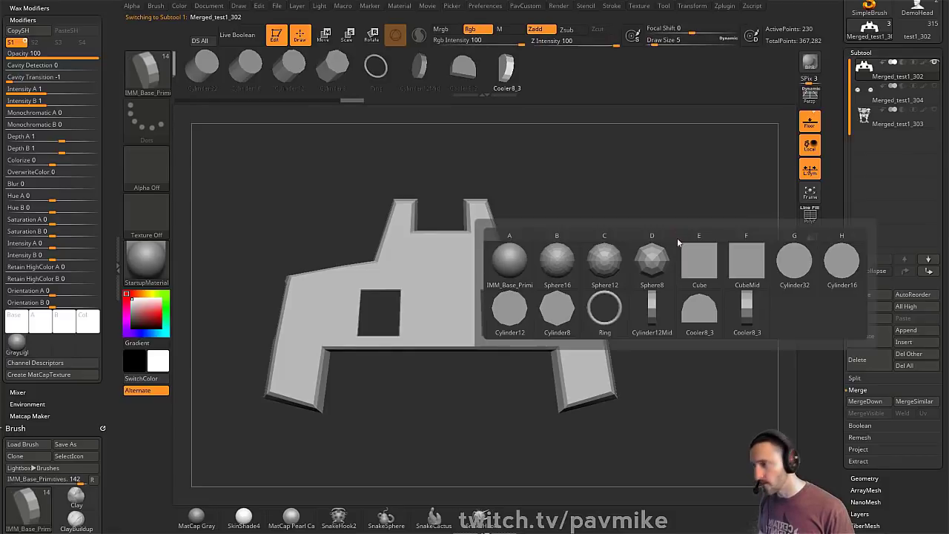
{"action": "left_click", "coordinate": [692, 272]}
{"action": "key", "text": "s"}
{"action": "left_click_drag", "start_coordinate": [648, 258], "coordinate": [659, 258]}
{"action": "left_click_drag", "start_coordinate": [579, 292], "coordinate": [580, 319]}
{"action": "key", "text": "ctrl+z"}
Step: Set the Picker to Selected Orientation facing the viewer and insert mirrored cubes on the outer areas of the chest plate
{"action": "left_click", "coordinate": [451, 5]}
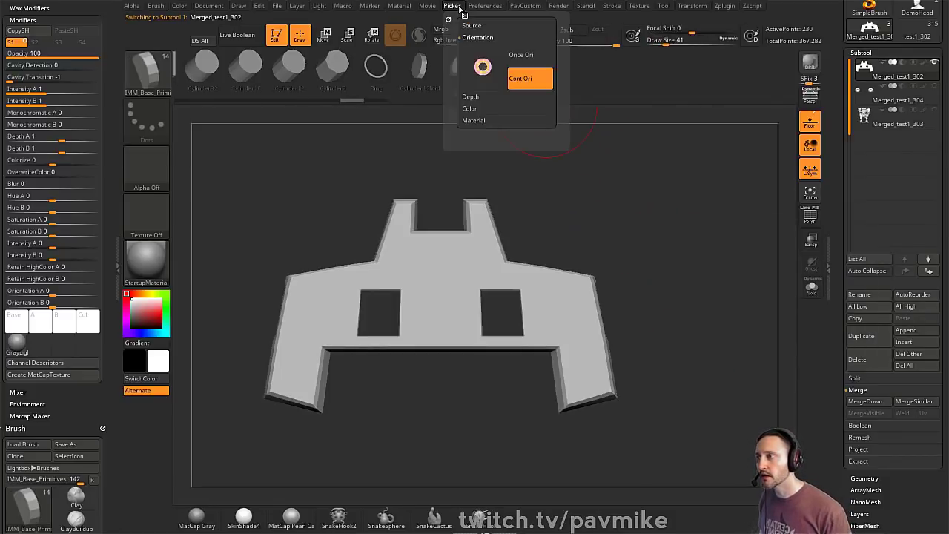
{"action": "left_click", "coordinate": [462, 72]}
{"action": "left_click_drag", "start_coordinate": [580, 288], "coordinate": [586, 315]}
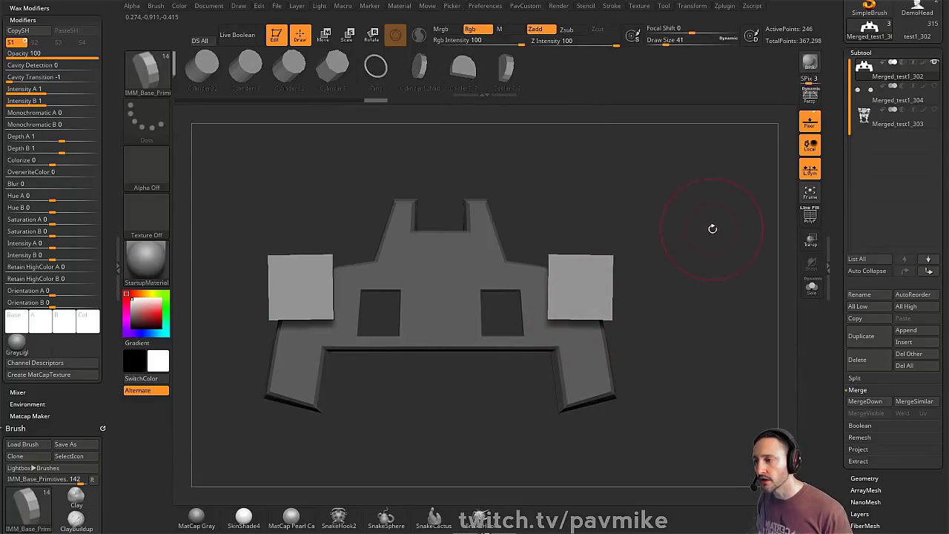
{"action": "key", "text": "ctrl+z"}
{"action": "left_click_drag", "start_coordinate": [579, 297], "coordinate": [583, 338]}
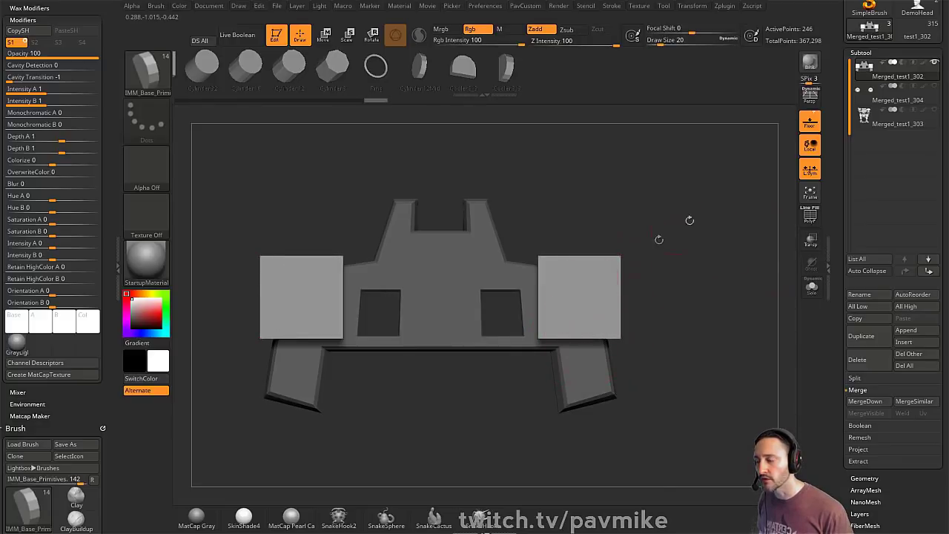
Step: Split the unmasked cubes into their own subtool, select it and show its polyframe
{"action": "key", "text": "grave"}
{"action": "left_click", "coordinate": [700, 224]}
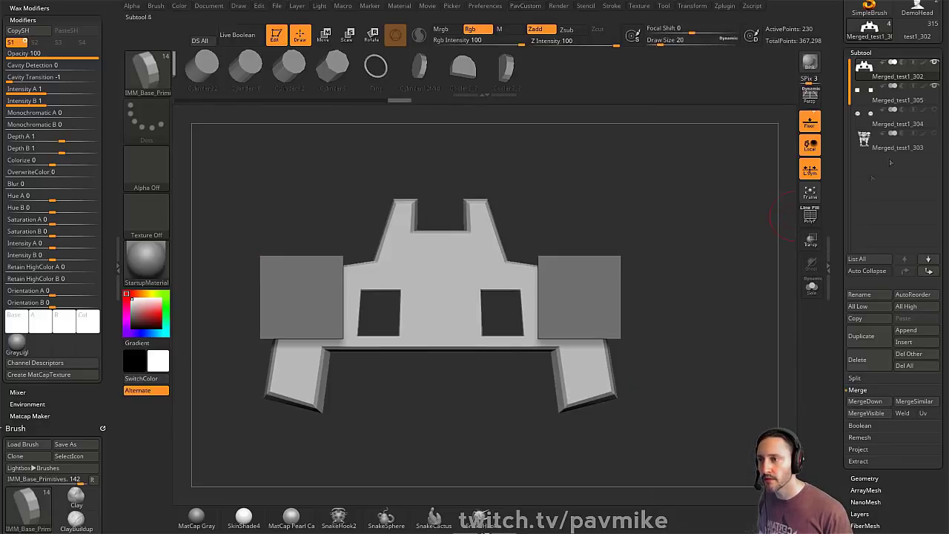
{"action": "left_click", "coordinate": [896, 101]}
{"action": "left_click", "coordinate": [810, 217]}
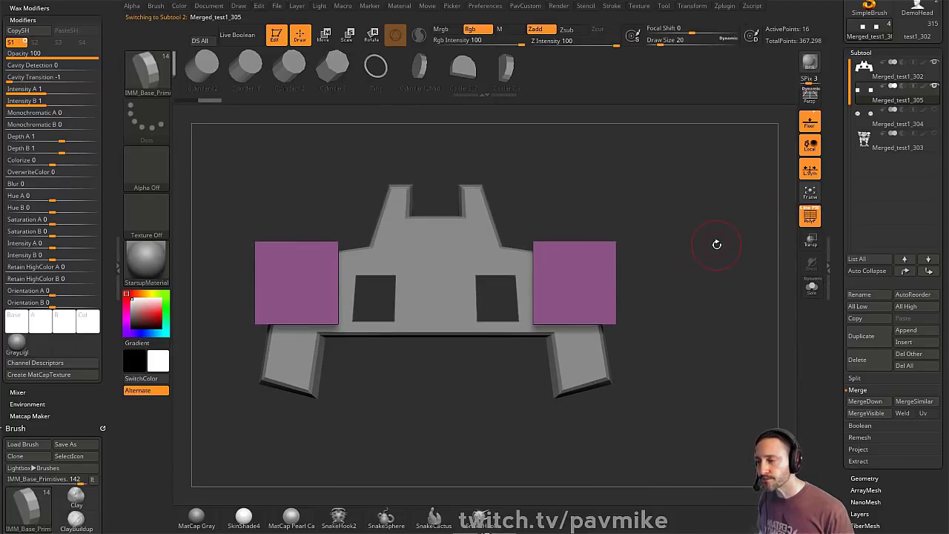
Step: Set the draw size to 14 and insert a single vertical edge loop through the middle of the cubes with ZModeler
{"action": "key", "text": "space"}
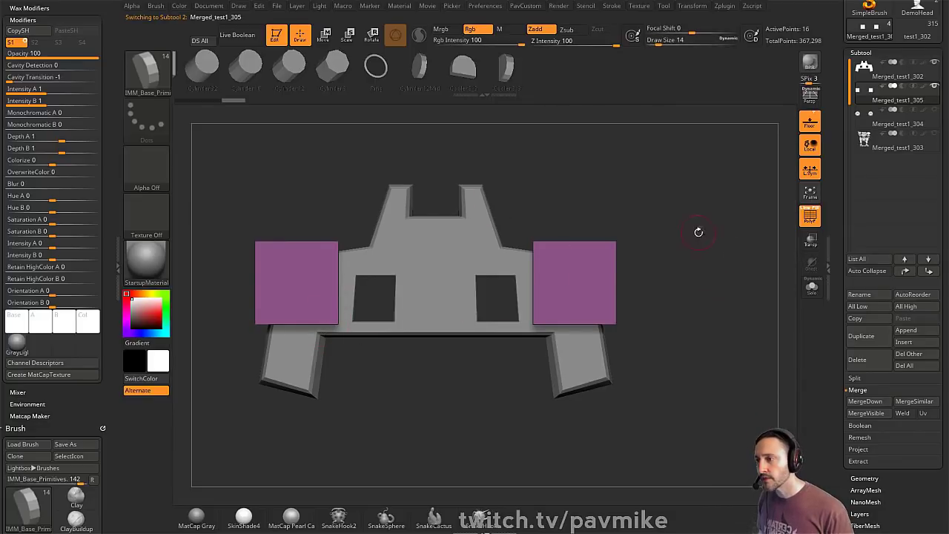
{"action": "mouse_move", "coordinate": [683, 193]}
{"action": "left_mouse_down", "text": "ctrl"}
{"action": "mouse_move", "coordinate": [676, 231]}
{"action": "mouse_move", "coordinate": [610, 367]}
{"action": "left_mouse_up", "text": "ctrl"}
{"action": "key", "text": "b"}
{"action": "key", "text": "z"}
{"action": "key", "text": "m"}
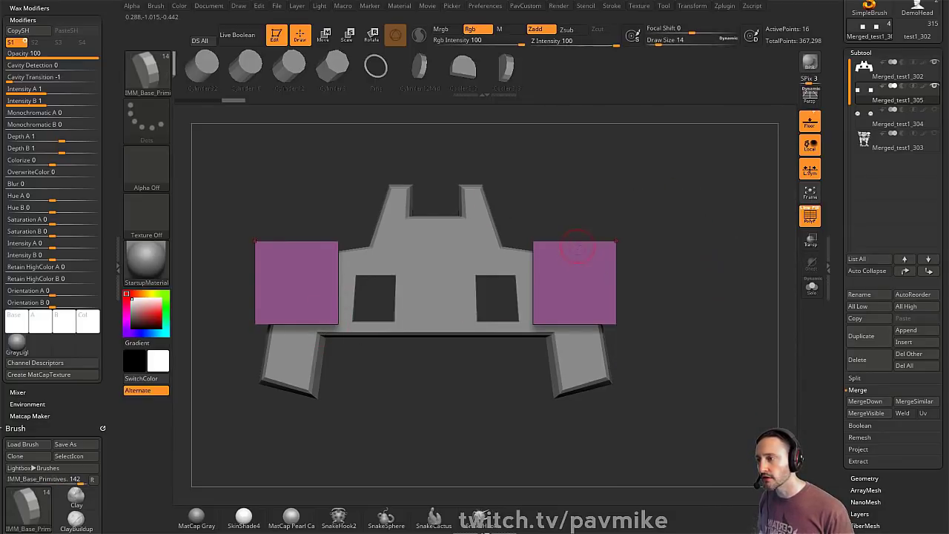
{"action": "key", "text": "space"}
{"action": "left_click", "coordinate": [566, 250]}
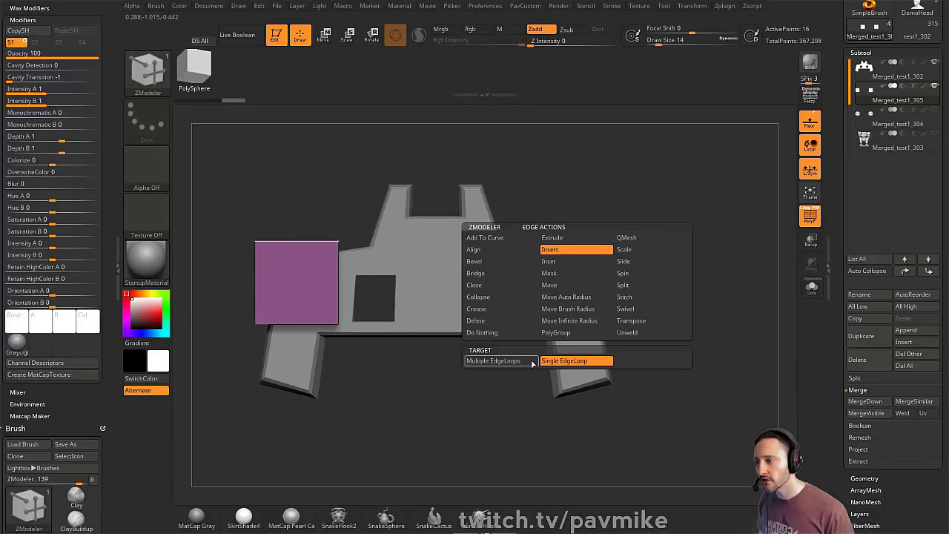
{"action": "left_click", "coordinate": [571, 241]}
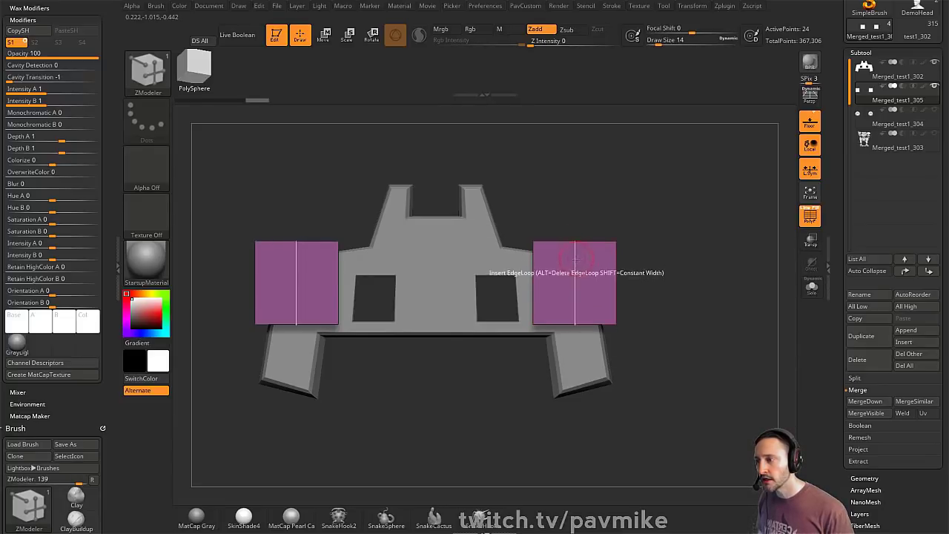
Step: Bevel the middle edge loop of the mirrored cubes with ZModeler's Bevel action
{"action": "key", "text": "space"}
{"action": "left_click", "coordinate": [486, 261]}
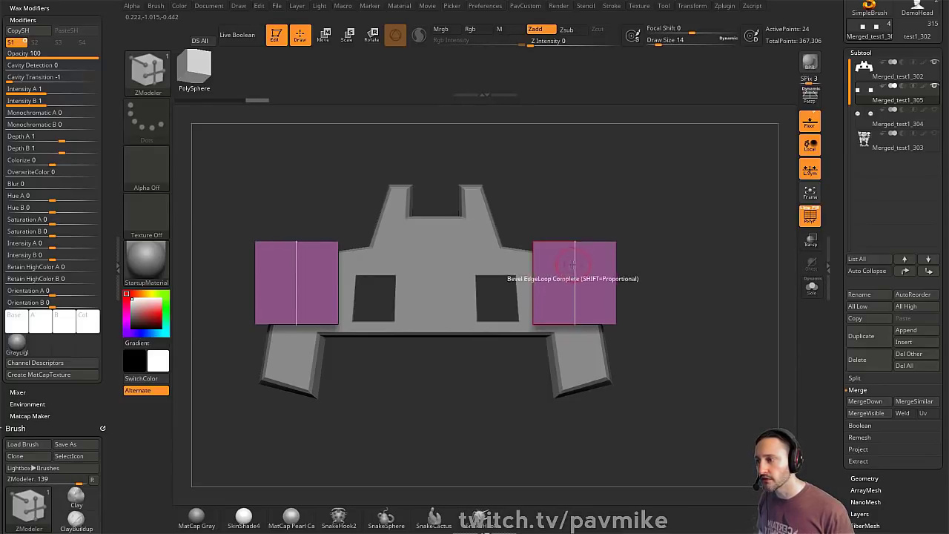
{"action": "left_click", "coordinate": [571, 281]}
Step: Mask the inner halves of the cubes, enlarge the outer halves vertically with the gizmo and clear the mask
{"action": "left_click_drag", "start_coordinate": [671, 192], "coordinate": [574, 362], "text": "ctrl"}
{"action": "key", "text": "w"}
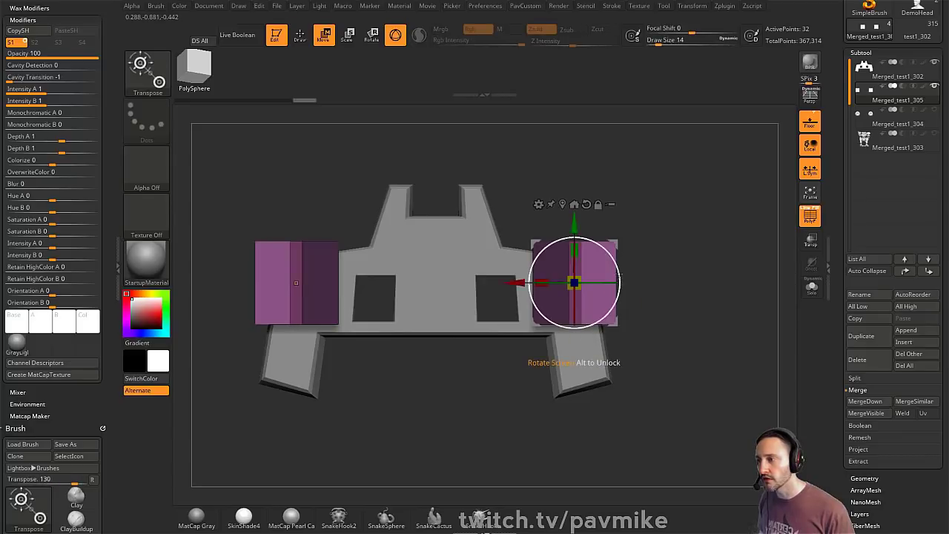
{"action": "left_click_drag", "start_coordinate": [604, 248], "coordinate": [604, 230]}
{"action": "left_click_drag", "start_coordinate": [686, 173], "coordinate": [733, 244], "text": "ctrl"}
{"action": "key", "text": "q"}
{"action": "mouse_move", "coordinate": [733, 244]}
{"action": "left_mouse_down"}
{"action": "mouse_move", "coordinate": [694, 244]}
{"action": "mouse_move", "coordinate": [726, 237]}
{"action": "mouse_move", "coordinate": [720, 216]}
{"action": "left_mouse_up"}
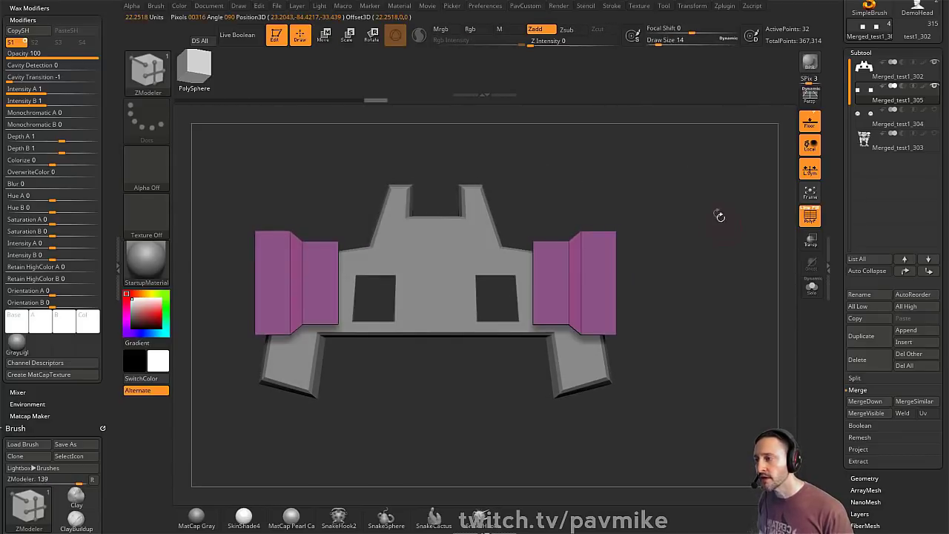
{"action": "key", "text": "2"}
{"action": "left_click", "coordinate": [682, 166]}
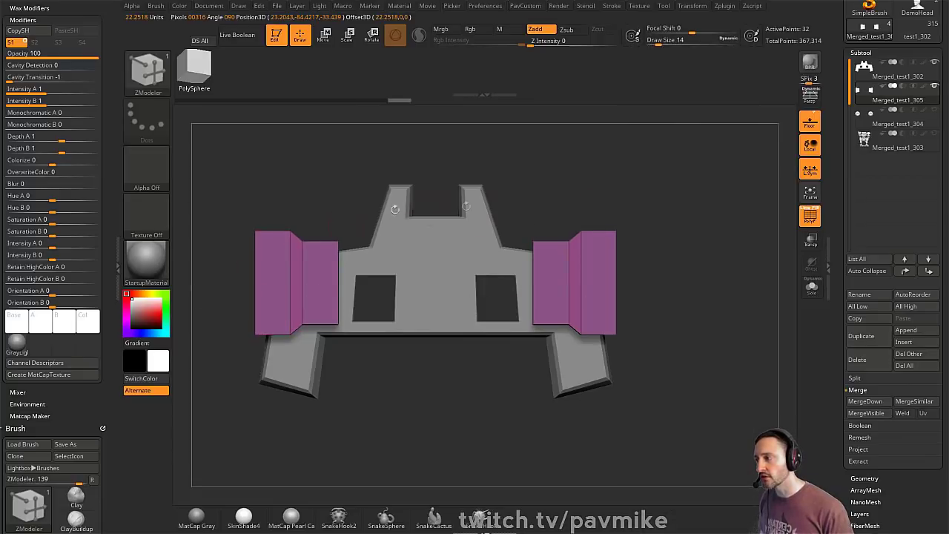
Step: Isolate the right-hand cube piece and delete its hidden counterpart on the left of the chest plate
{"action": "left_click_drag", "start_coordinate": [701, 245], "coordinate": [719, 240], "text": "alt"}
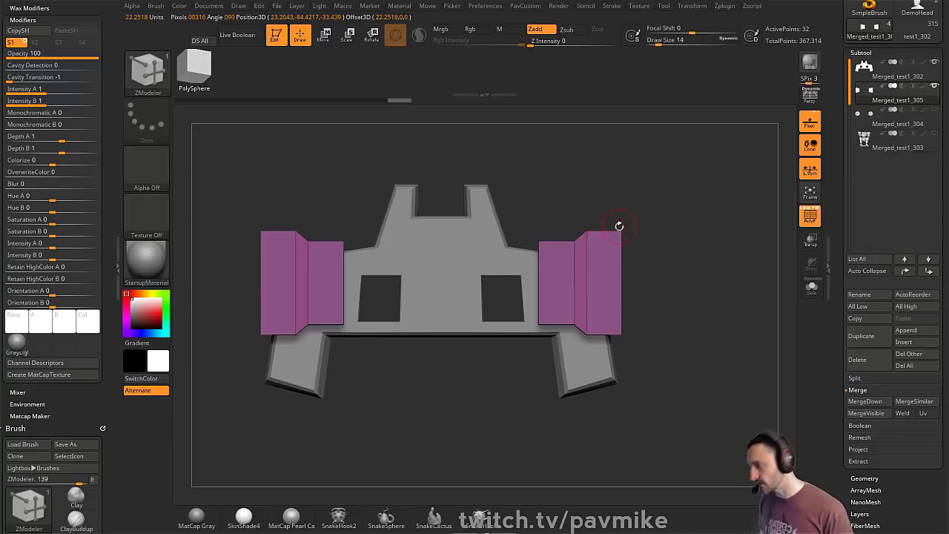
{"action": "mouse_move", "coordinate": [239, 161]}
{"action": "left_mouse_down", "text": "ctrl+shift"}
{"action": "mouse_move", "coordinate": [310, 359]}
{"action": "mouse_move", "coordinate": [370, 442]}
{"action": "left_mouse_up", "text": "ctrl+shift"}
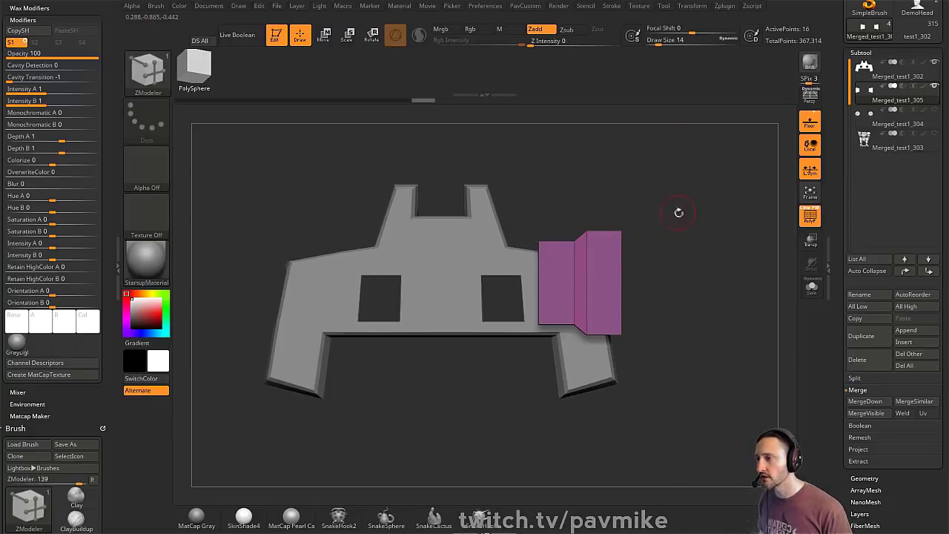
{"action": "key", "text": "2"}
{"action": "left_click", "coordinate": [659, 145]}
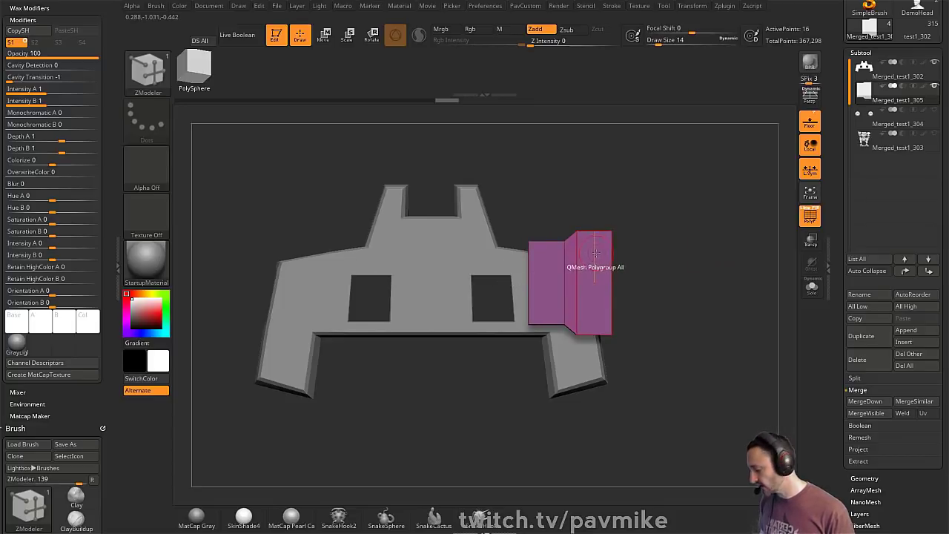
Step: Turn off local symmetry and bring the world origin axes below the chest plate into view with the floor grid on
{"action": "left_click", "coordinate": [810, 171]}
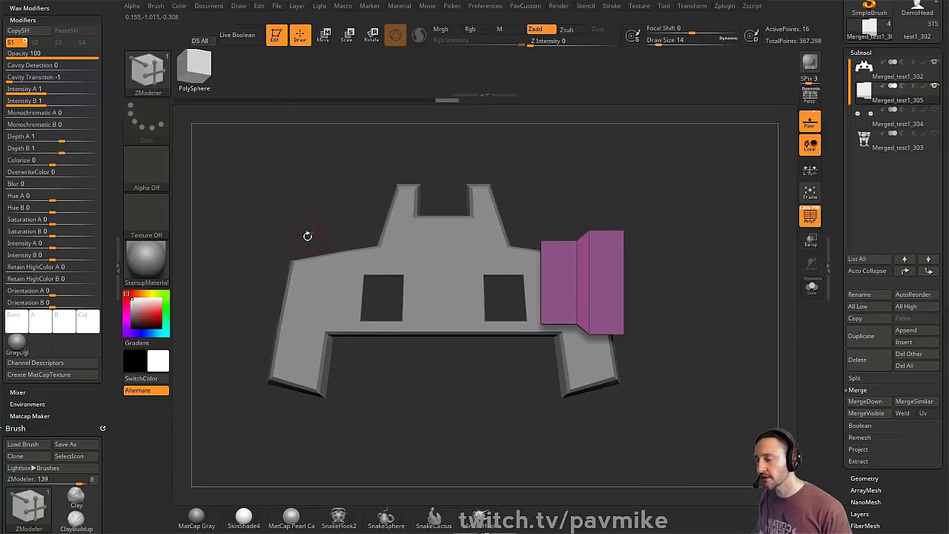
{"action": "key", "text": "4"}
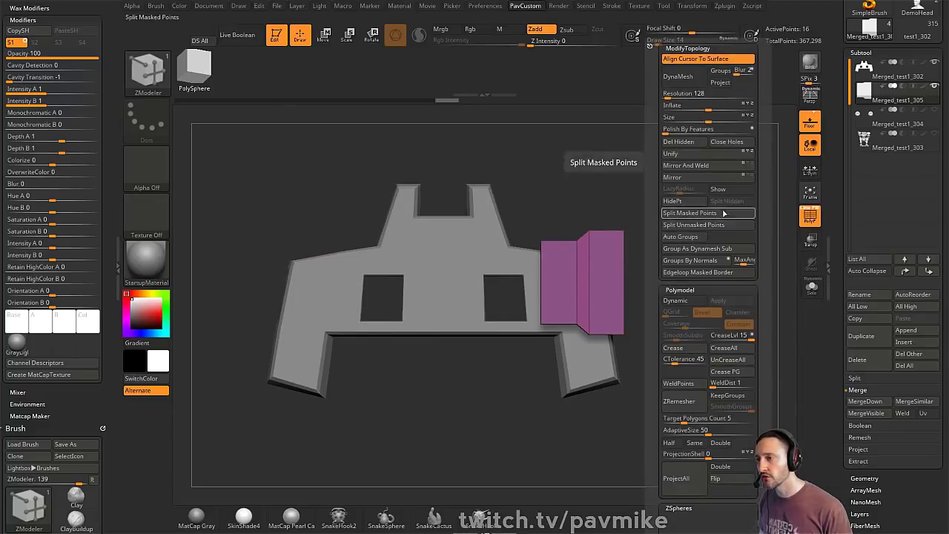
{"action": "left_click", "coordinate": [702, 172]}
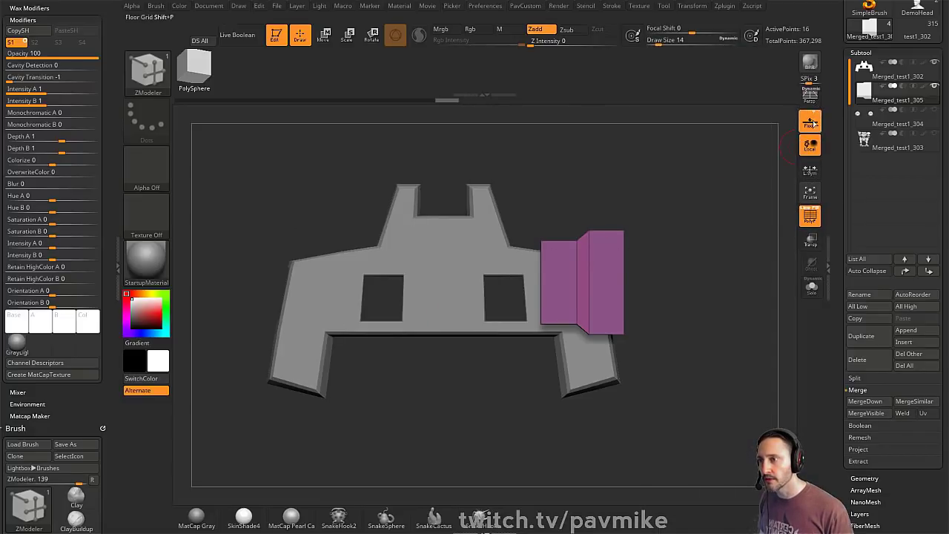
{"action": "left_click", "coordinate": [813, 123]}
{"action": "right_click_drag", "start_coordinate": [748, 236], "coordinate": [762, 159], "text": "ctrl"}
{"action": "left_click", "coordinate": [811, 123]}
{"action": "right_click_drag", "start_coordinate": [730, 252], "coordinate": [734, 193], "text": "ctrl"}
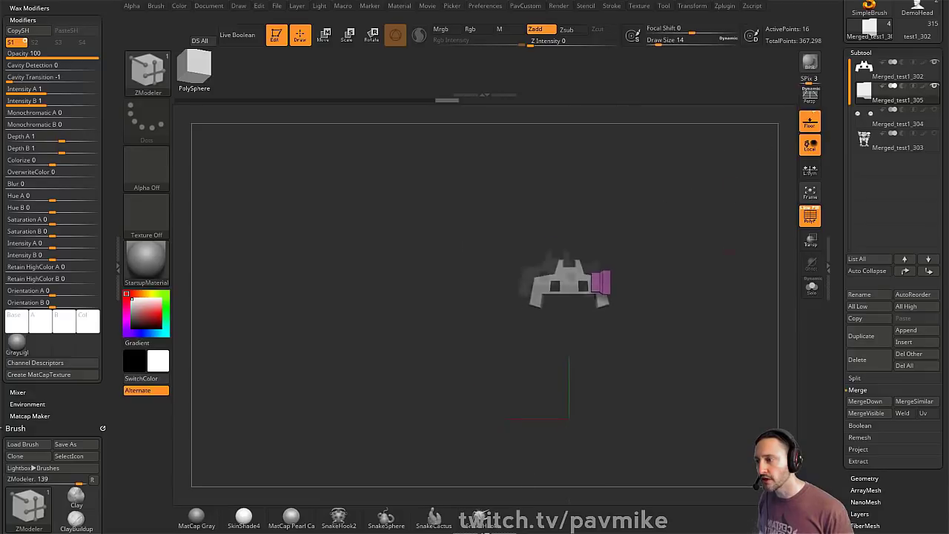
{"action": "right_click_drag", "start_coordinate": [517, 369], "coordinate": [430, 317], "text": "alt"}
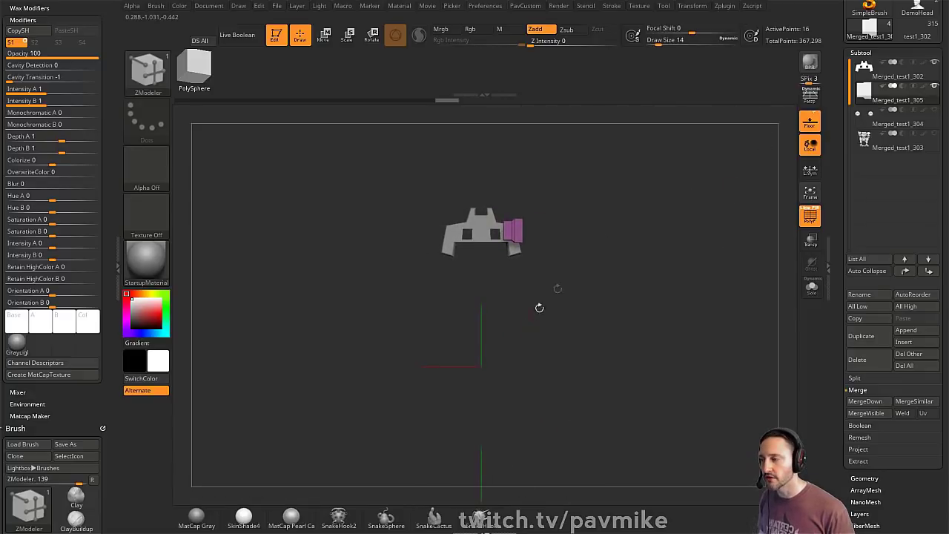
Step: Flip the remaining piece to the left side, and mirror and weld it across the world centre onto both sides
{"action": "key", "text": "grave"}
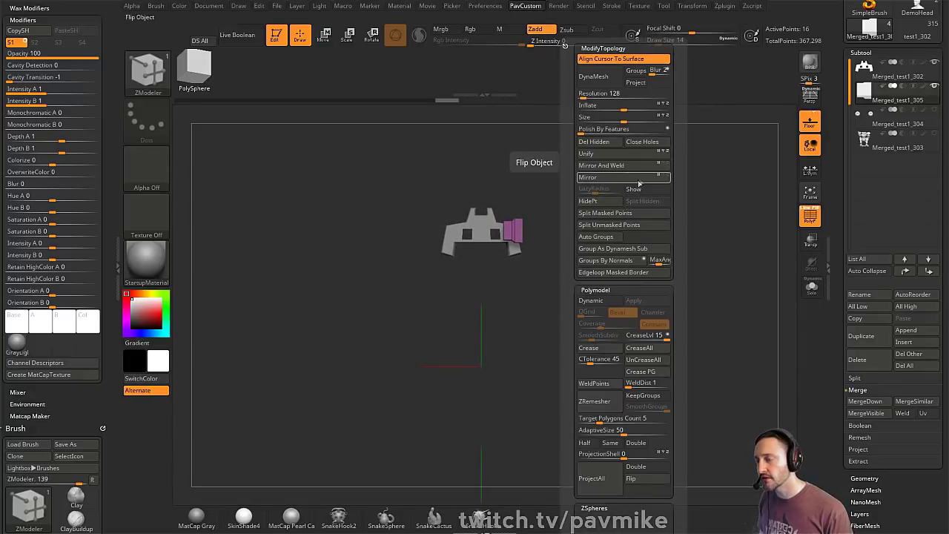
{"action": "left_click", "coordinate": [627, 181]}
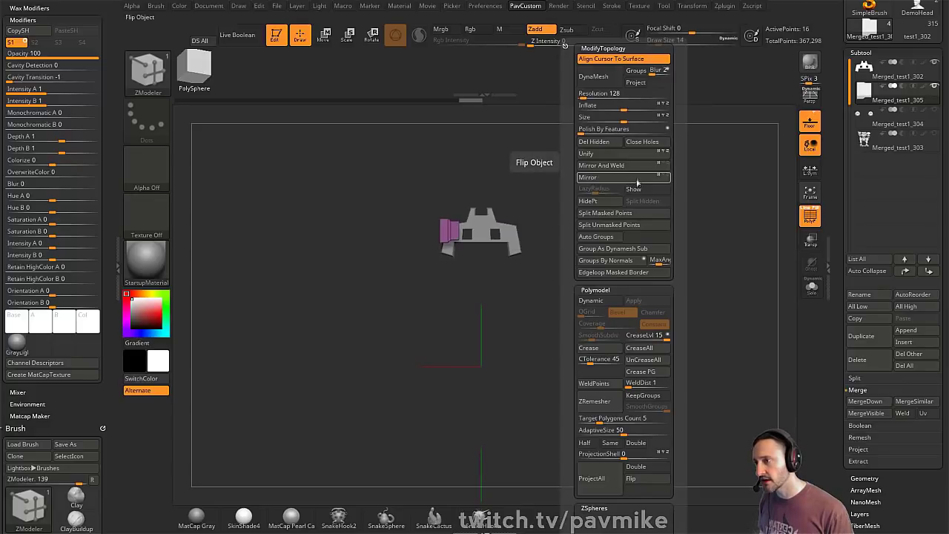
{"action": "left_click", "coordinate": [636, 166]}
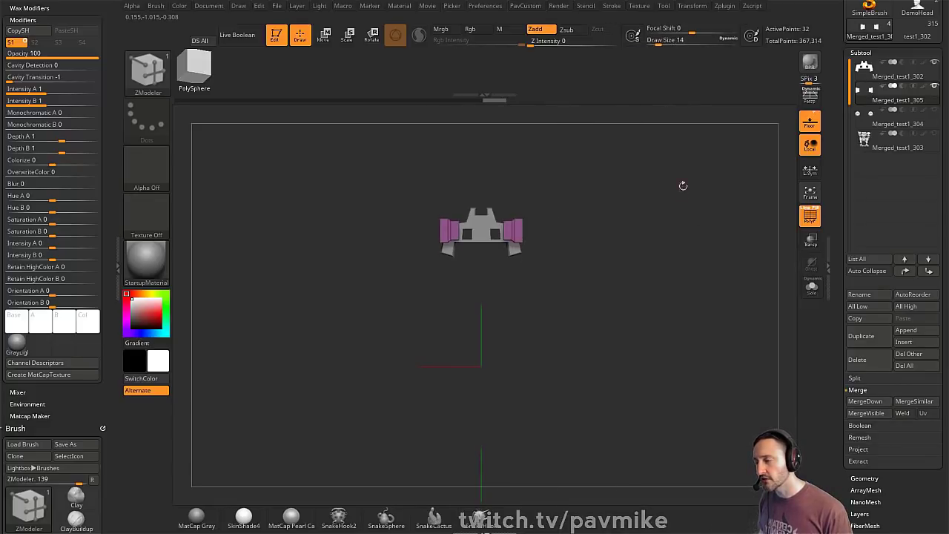
{"action": "left_click_drag", "start_coordinate": [683, 185], "coordinate": [585, 206], "text": "alt"}
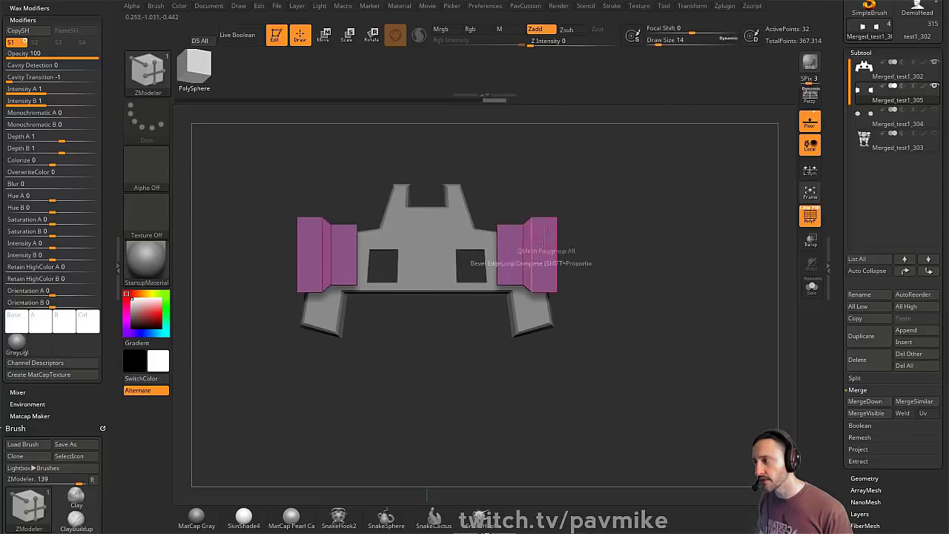
{"action": "left_click", "coordinate": [595, 190], "text": "ctrl"}
{"action": "key", "text": "w"}
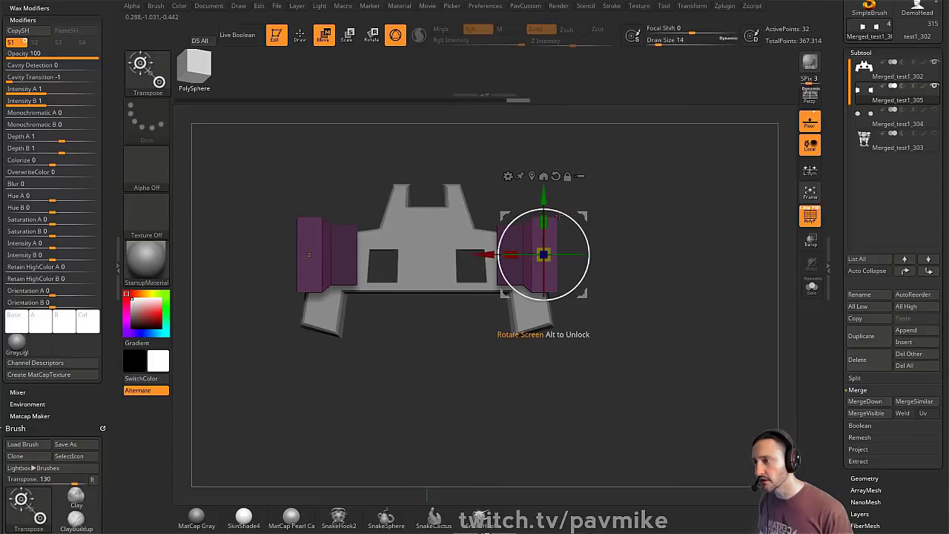
{"action": "left_click_drag", "start_coordinate": [584, 215], "coordinate": [667, 174]}
{"action": "key", "text": "ctrl+z"}
{"action": "key", "text": "q"}
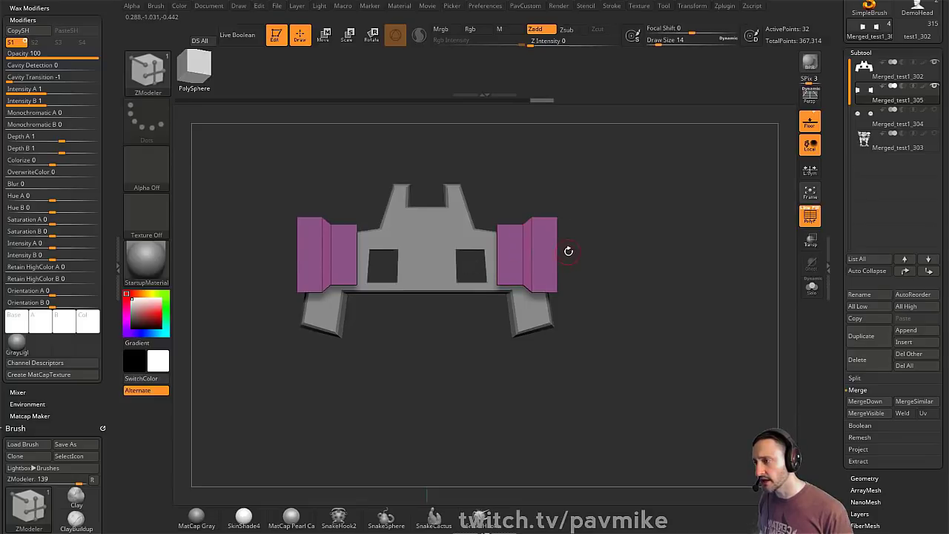
Step: Hide the left piece of the mirrored pair and delete the hidden geometry
{"action": "left_click_drag", "start_coordinate": [244, 176], "coordinate": [372, 372], "text": "ctrl+alt+shift"}
{"action": "key", "text": "grave"}
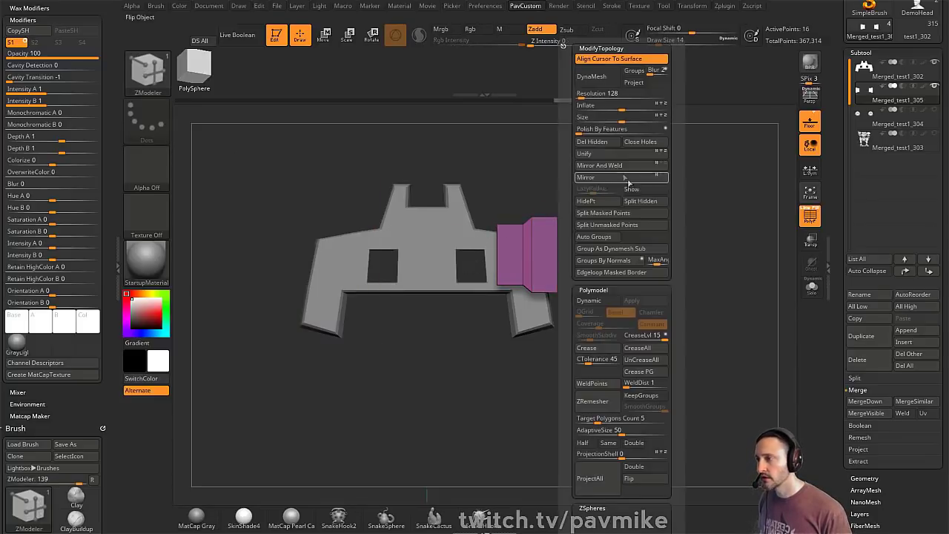
{"action": "left_click", "coordinate": [591, 141]}
{"action": "left_click_drag", "start_coordinate": [577, 246], "coordinate": [625, 240], "text": "alt"}
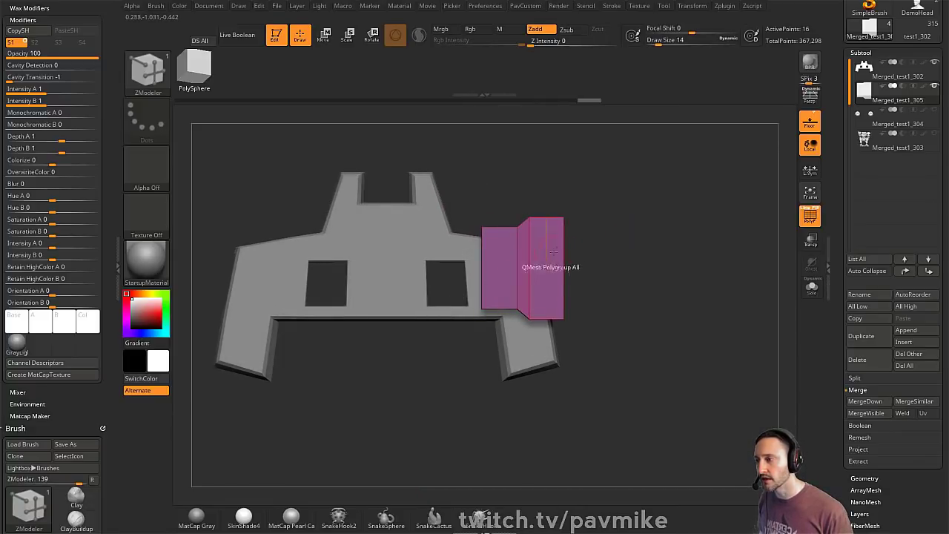
Step: Flip the remaining right-hand piece over to the left side of the chest plate with Mirror
{"action": "key", "text": "w"}
{"action": "key", "text": "q"}
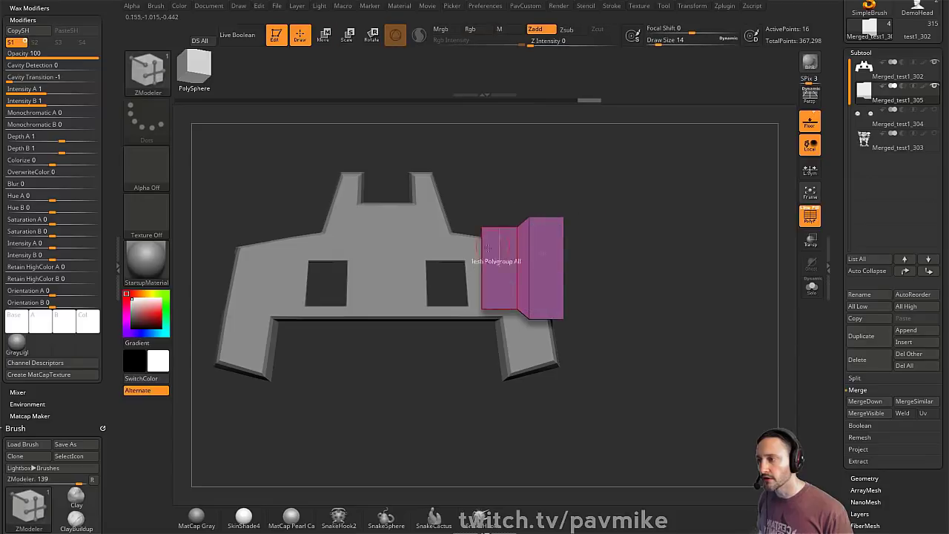
{"action": "left_click_drag", "start_coordinate": [682, 215], "coordinate": [703, 197], "text": "alt"}
{"action": "key", "text": "3"}
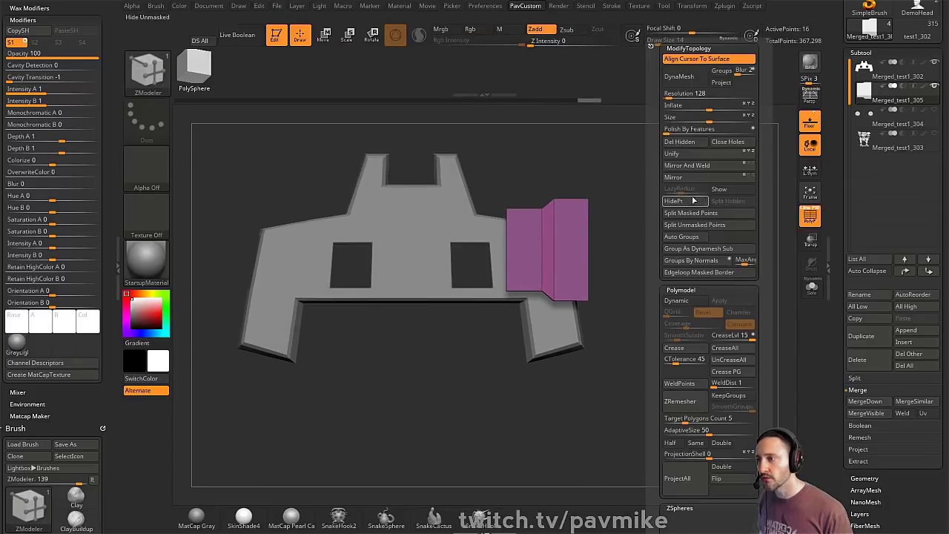
{"action": "left_click", "coordinate": [687, 178]}
{"action": "left_click_drag", "start_coordinate": [296, 178], "coordinate": [421, 196], "text": "alt"}
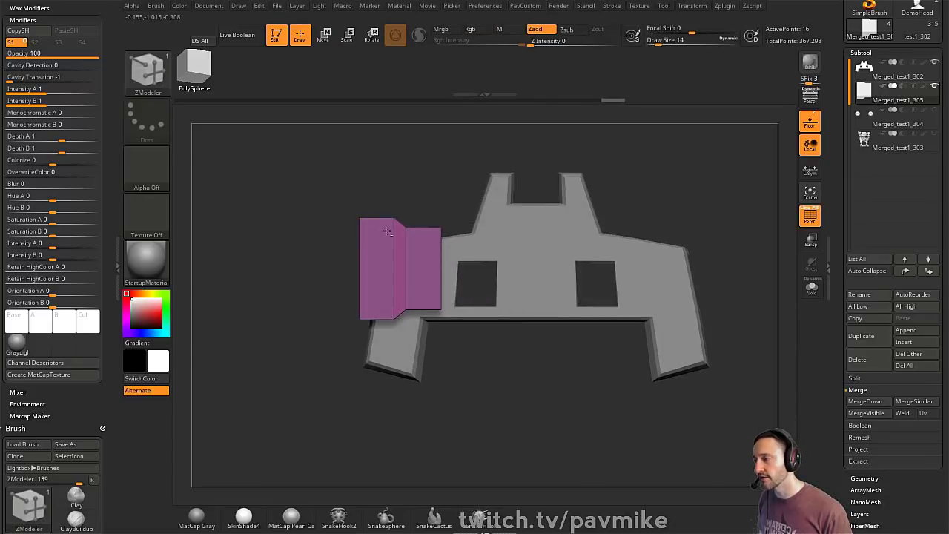
Step: Try Mirror And Weld on the left piece with local symmetry off, and undo it
{"action": "key", "text": "3"}
{"action": "left_click", "coordinate": [667, 167]}
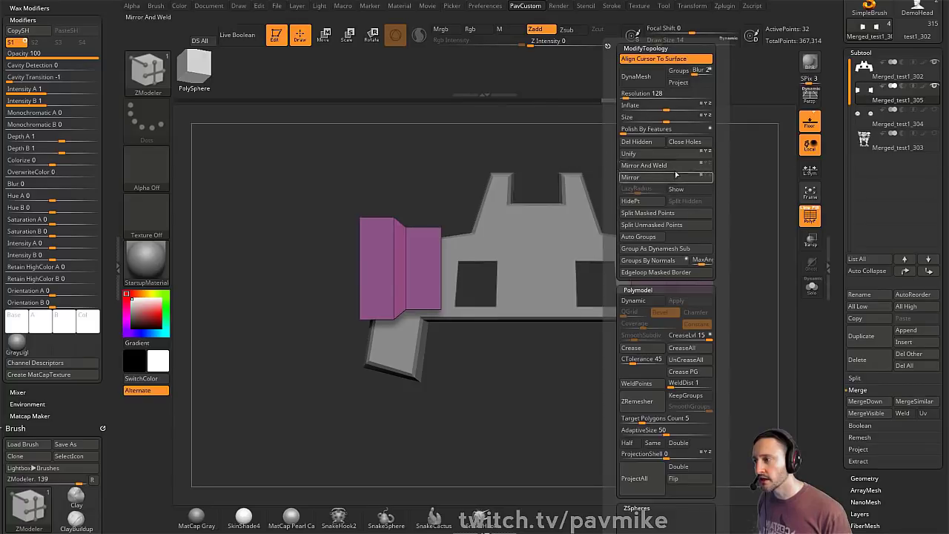
{"action": "key", "text": "ctrl+z"}
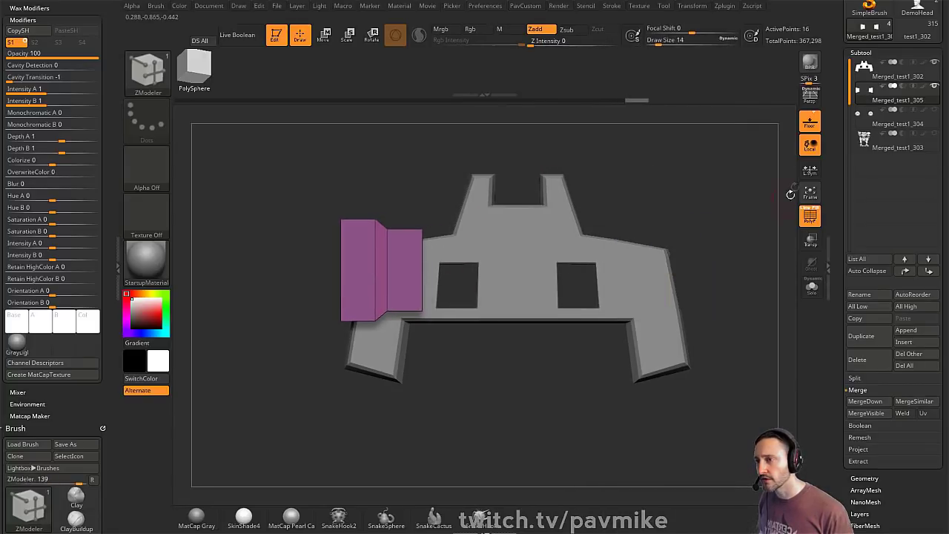
Step: Turn on local symmetry, and mirror and weld the left piece across its own centre
{"action": "left_click", "coordinate": [809, 169]}
{"action": "key", "text": "g"}
{"action": "left_click", "coordinate": [614, 164]}
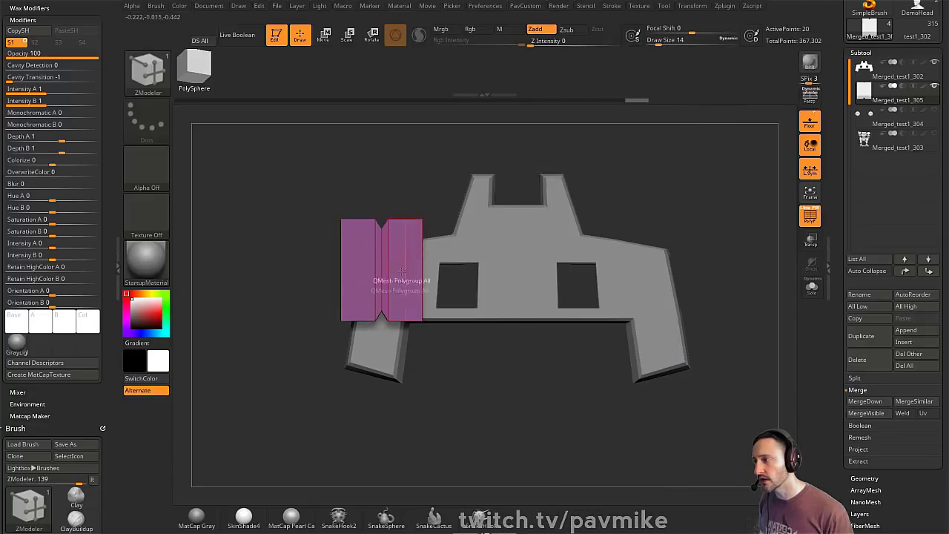
{"action": "left_click_drag", "start_coordinate": [397, 174], "coordinate": [441, 174]}
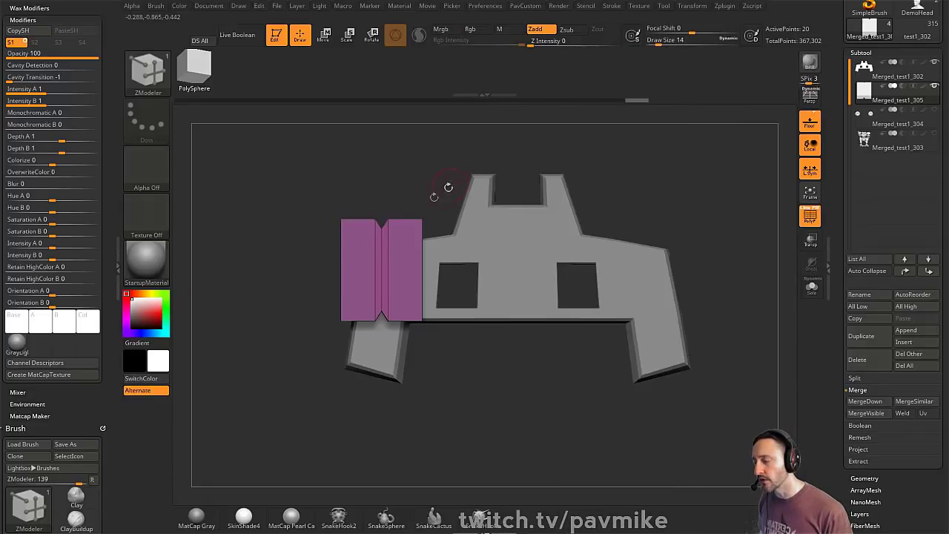
{"action": "left_click_drag", "start_coordinate": [428, 205], "coordinate": [440, 208], "text": "alt"}
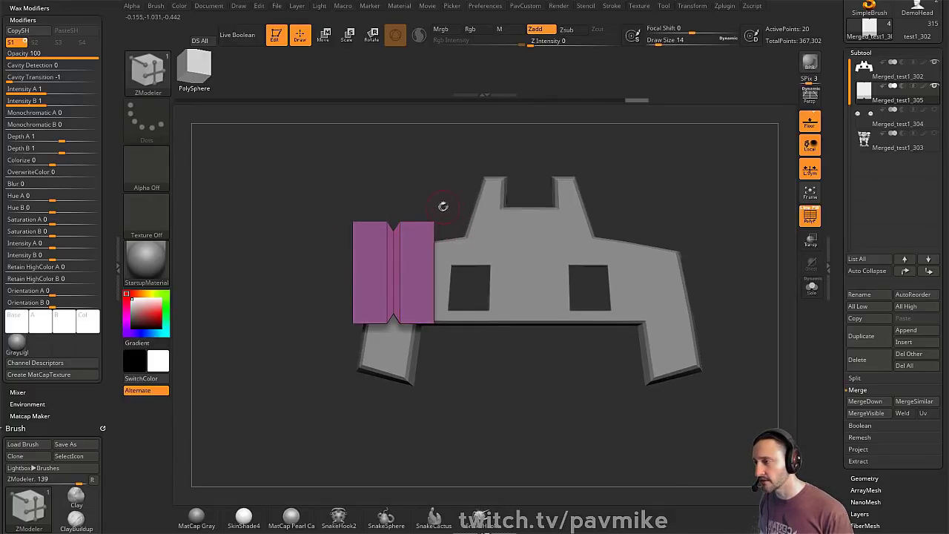
Step: Mask the piece except for its right end and centre the gizmo on the unmasked points
{"action": "left_click_drag", "start_coordinate": [468, 174], "coordinate": [422, 366], "text": "ctrl+alt"}
{"action": "key", "text": "w"}
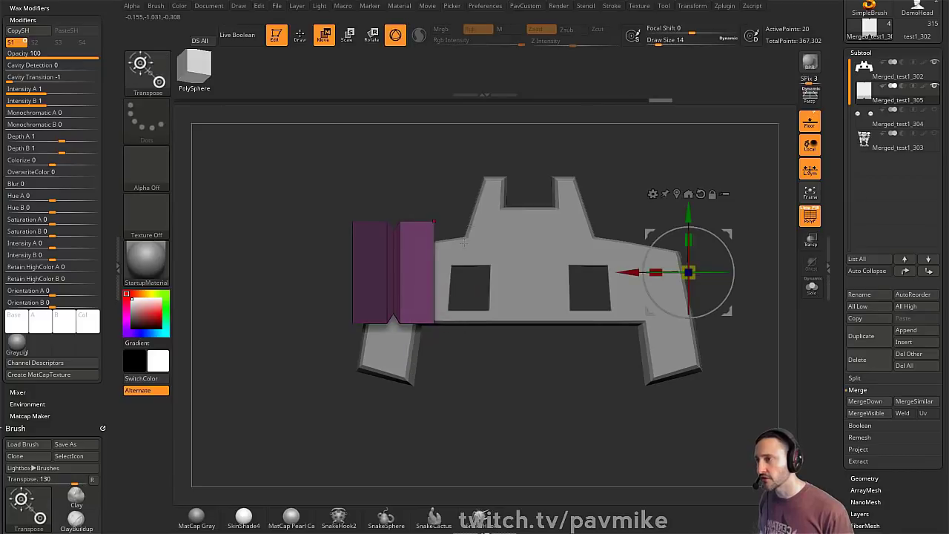
{"action": "left_click", "coordinate": [700, 7]}
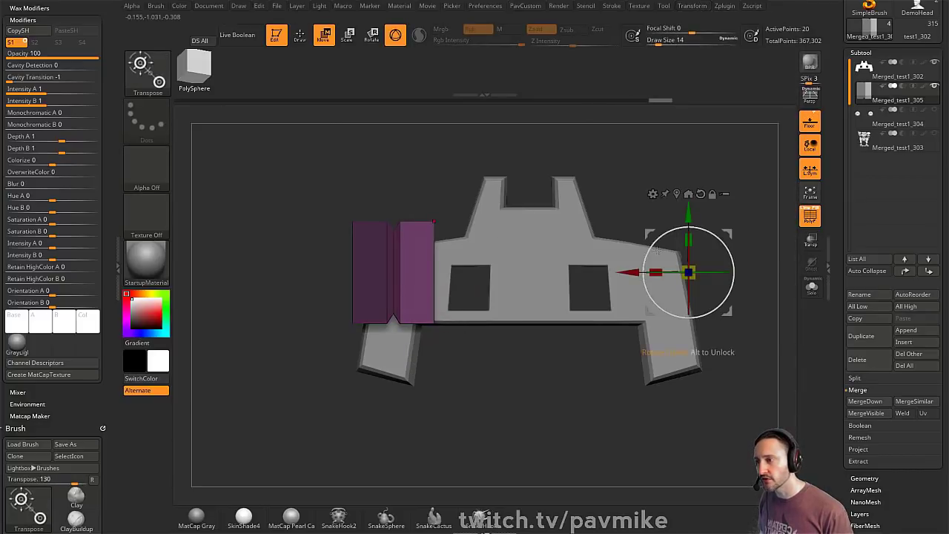
{"action": "left_click", "coordinate": [676, 194]}
Step: Extrude the piece's right end outward, enlarge it vertically, extrude it once more and clear the mask
{"action": "left_click_drag", "start_coordinate": [390, 271], "coordinate": [408, 271]}
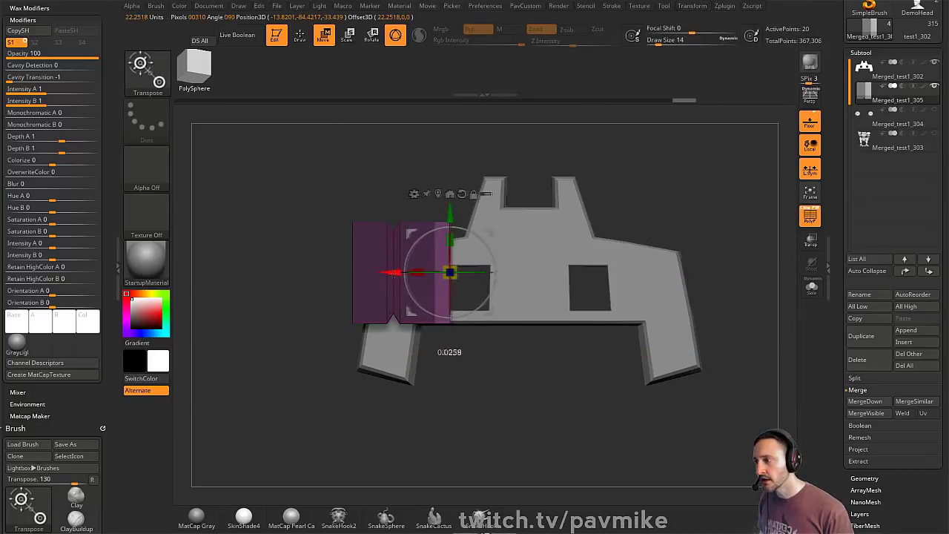
{"action": "left_click_drag", "start_coordinate": [458, 224], "coordinate": [458, 222]}
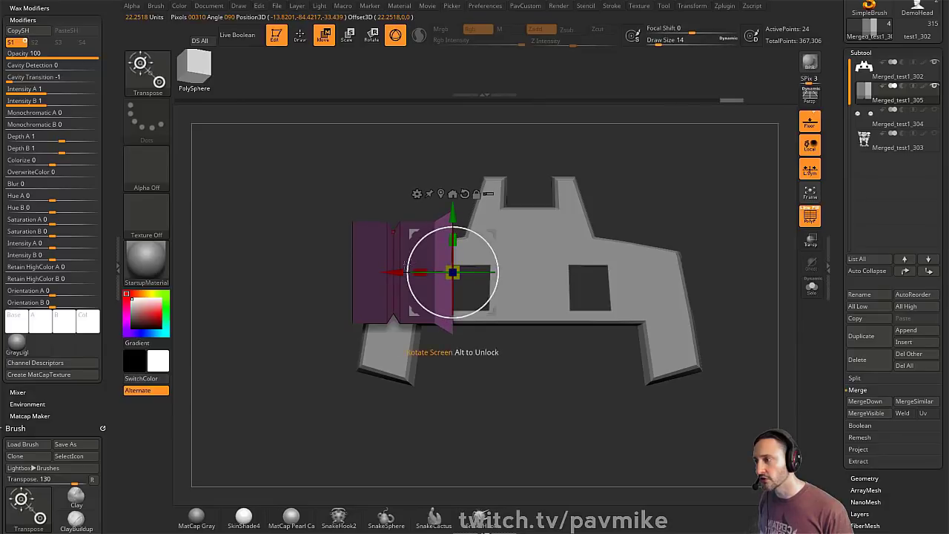
{"action": "left_click_drag", "start_coordinate": [391, 272], "coordinate": [412, 272], "text": "ctrl"}
{"action": "key", "text": "q"}
{"action": "left_click_drag", "start_coordinate": [683, 190], "coordinate": [693, 200], "text": "ctrl"}
Step: Try Mirror And Weld on the extended piece with local symmetry on, and undo it
{"action": "key", "text": "space"}
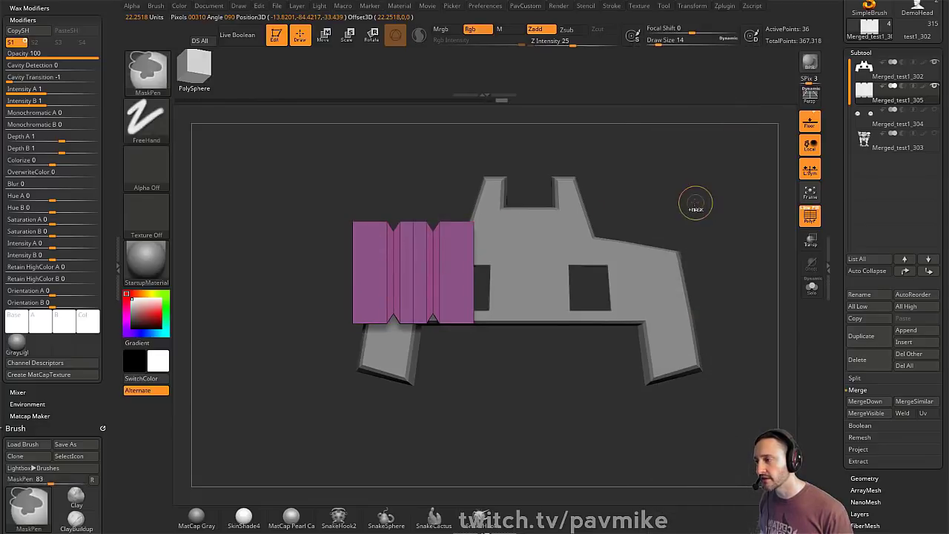
{"action": "key", "text": "ctrl+z"}
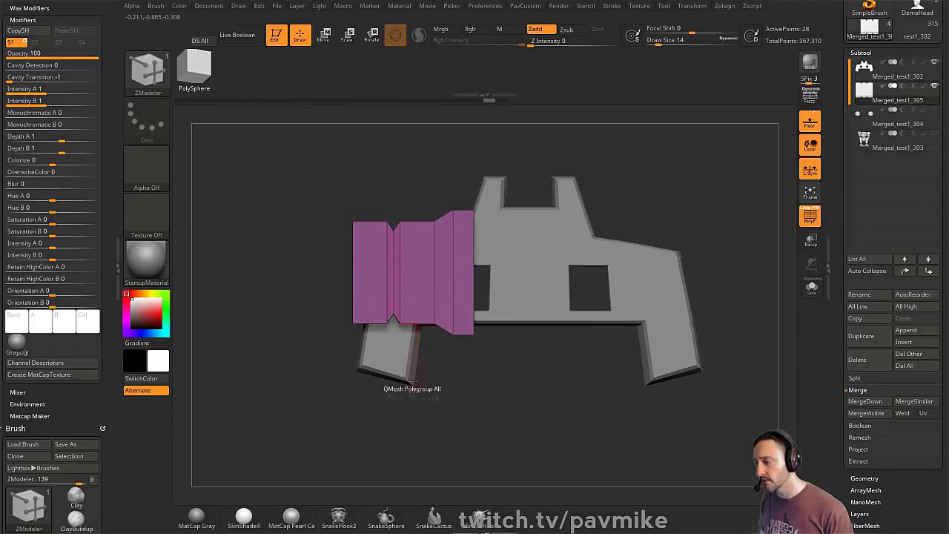
{"action": "key", "text": "2"}
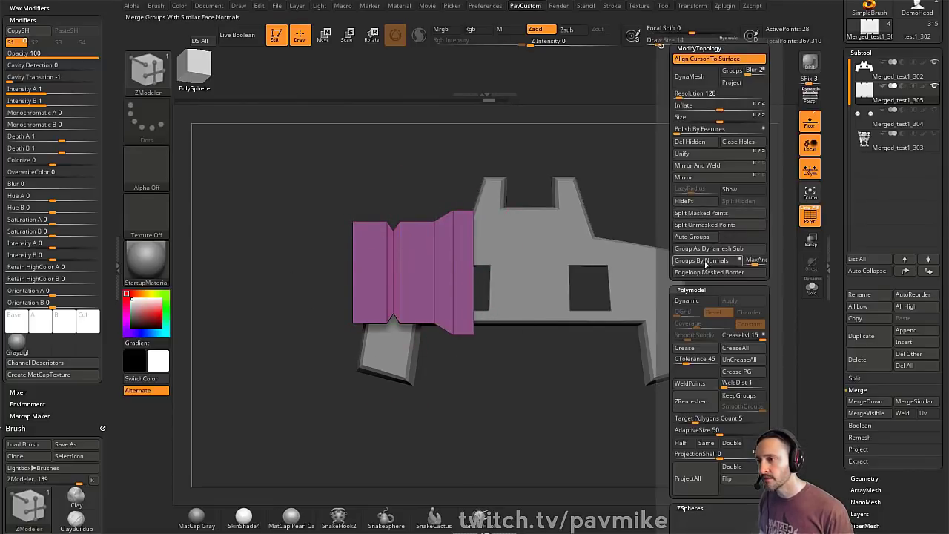
{"action": "left_click", "coordinate": [710, 180]}
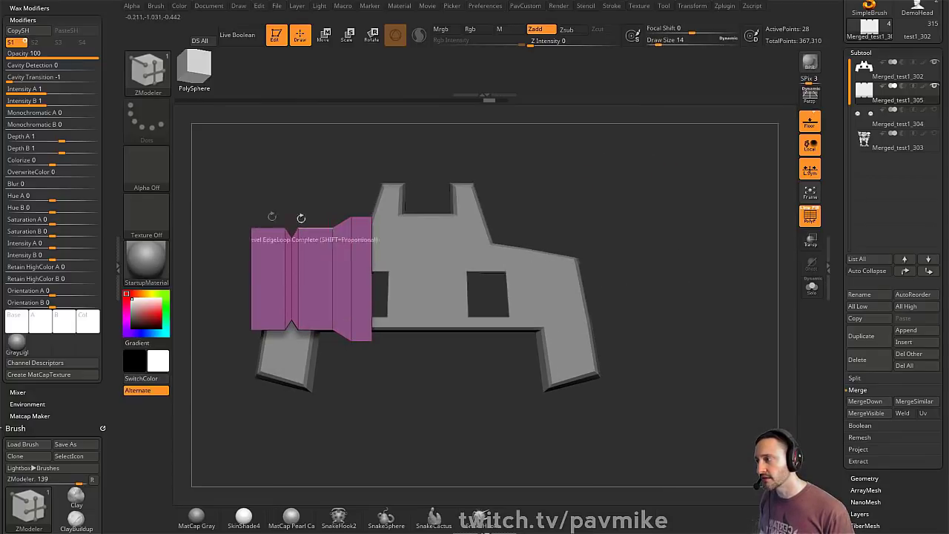
Step: Mirror and weld the flared end onto the piece's opposite end, flipping the object across the chest plate beforehand and back again
{"action": "key", "text": "space"}
{"action": "left_click", "coordinate": [677, 179]}
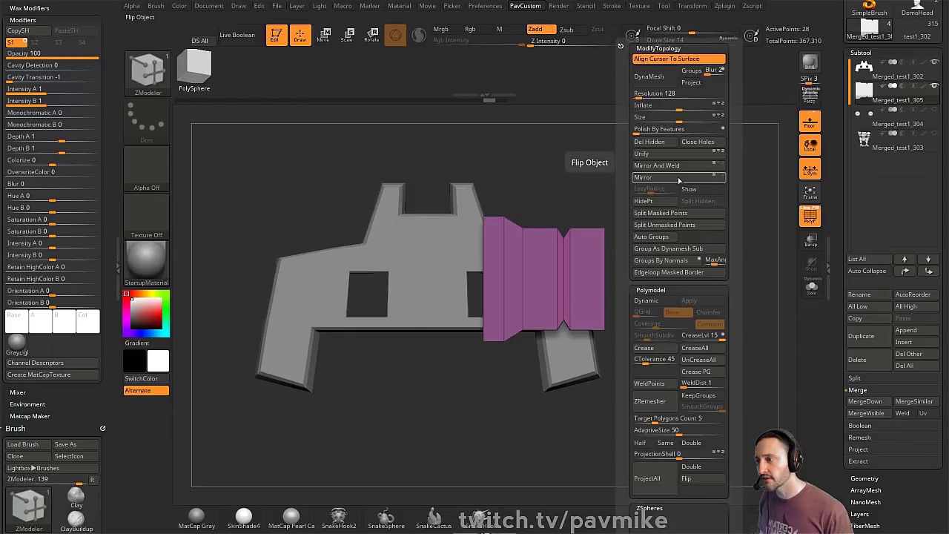
{"action": "left_click", "coordinate": [679, 165]}
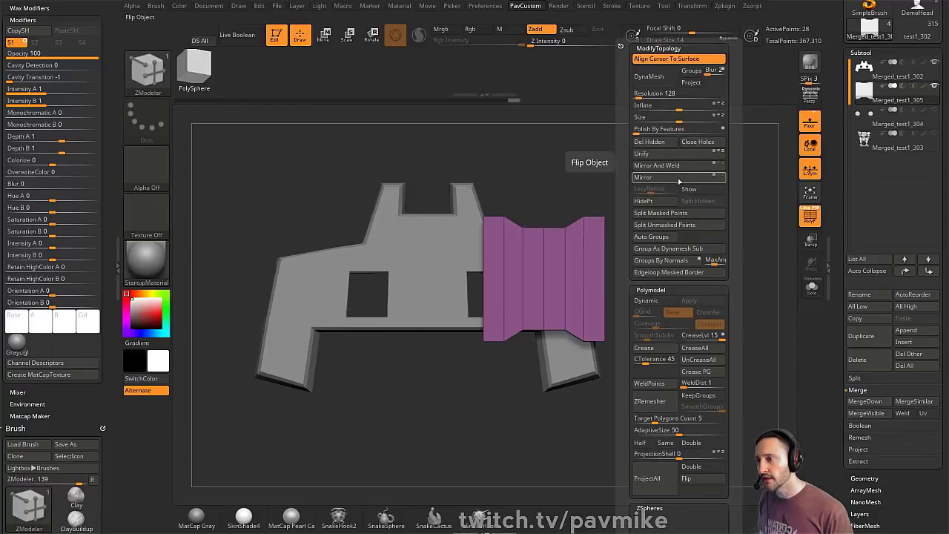
{"action": "left_click", "coordinate": [678, 180]}
{"action": "left_click_drag", "start_coordinate": [646, 200], "coordinate": [612, 237]}
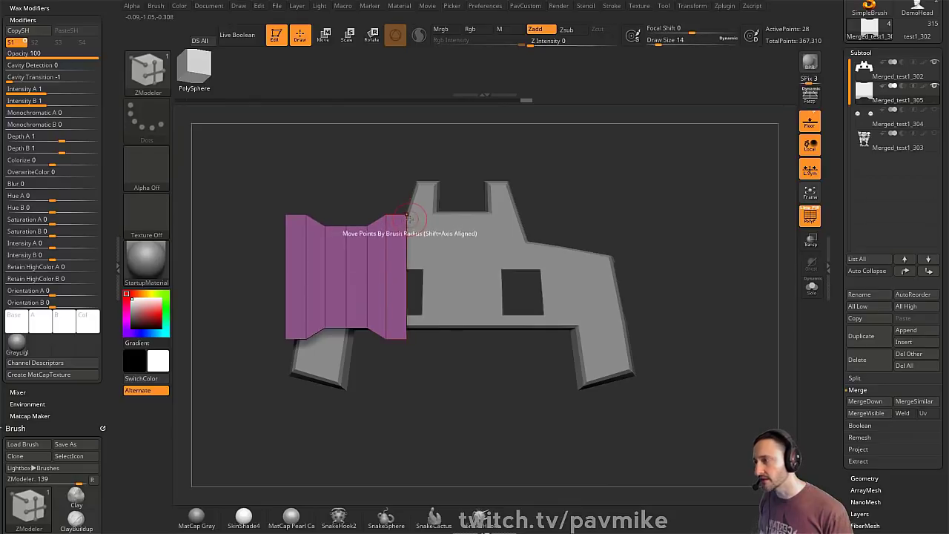
Step: Set the ZModeler polygon action to Inset with the A Single Poly target and the Inset Each Poly modifier
{"action": "left_click", "coordinate": [666, 7]}
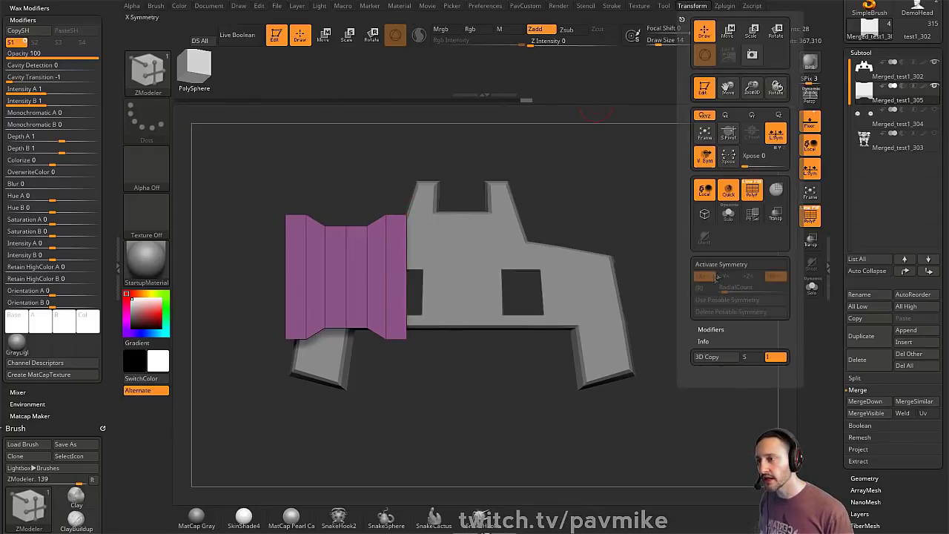
{"action": "mouse_move", "coordinate": [405, 174]}
{"action": "left_mouse_down"}
{"action": "mouse_move", "coordinate": [389, 198]}
{"action": "mouse_move", "coordinate": [386, 232]}
{"action": "mouse_move", "coordinate": [381, 200]}
{"action": "left_mouse_up"}
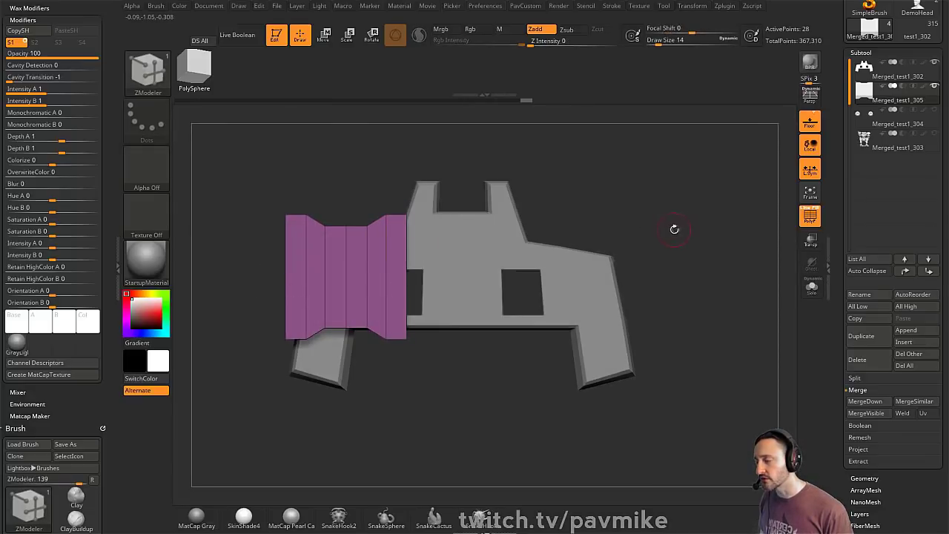
{"action": "left_click_drag", "start_coordinate": [599, 160], "coordinate": [476, 210]}
{"action": "key", "text": "space"}
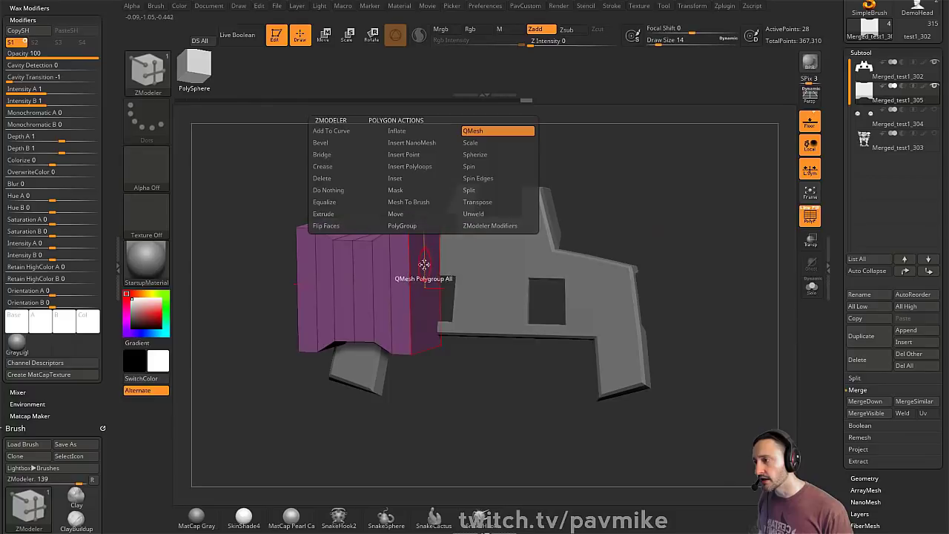
{"action": "left_click", "coordinate": [412, 178]}
{"action": "left_click", "coordinate": [350, 256]}
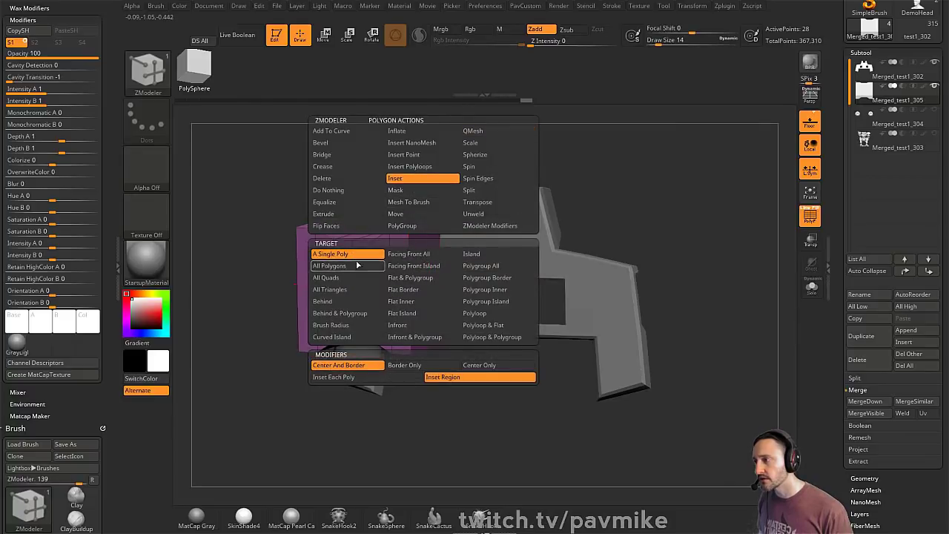
{"action": "left_click", "coordinate": [380, 379]}
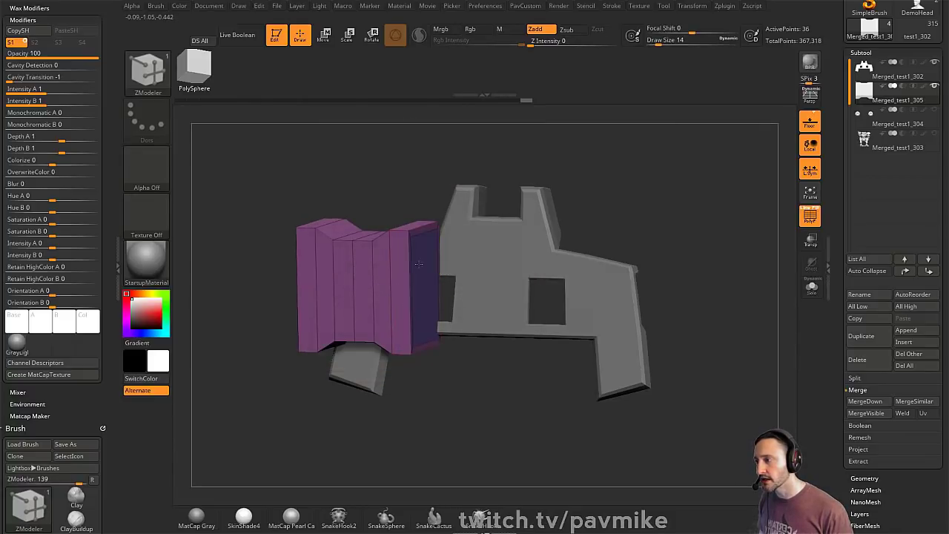
Step: Redo the inset on the piece's end face with a narrower border and inset the resulting inner face again
{"action": "left_click_drag", "start_coordinate": [498, 175], "coordinate": [468, 188]}
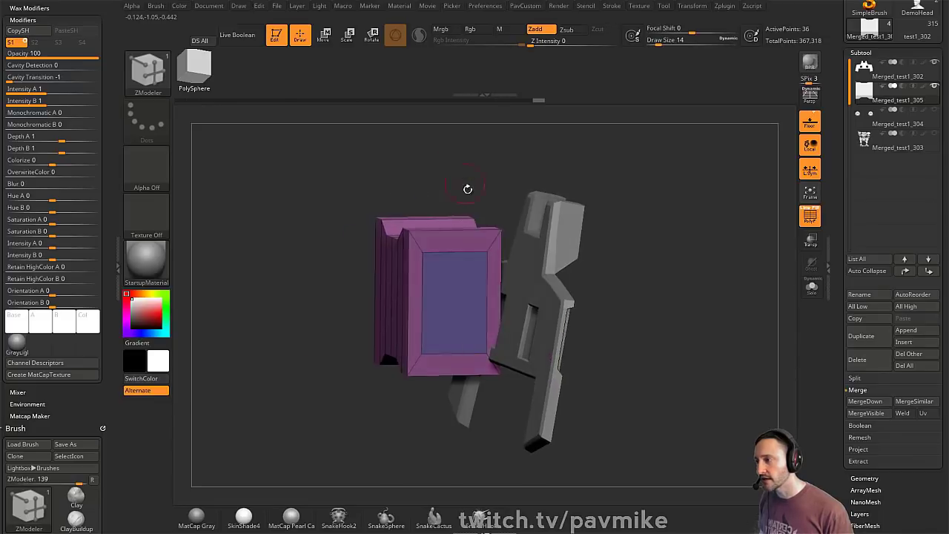
{"action": "key", "text": "ctrl+z"}
{"action": "left_click_drag", "start_coordinate": [446, 252], "coordinate": [442, 266]}
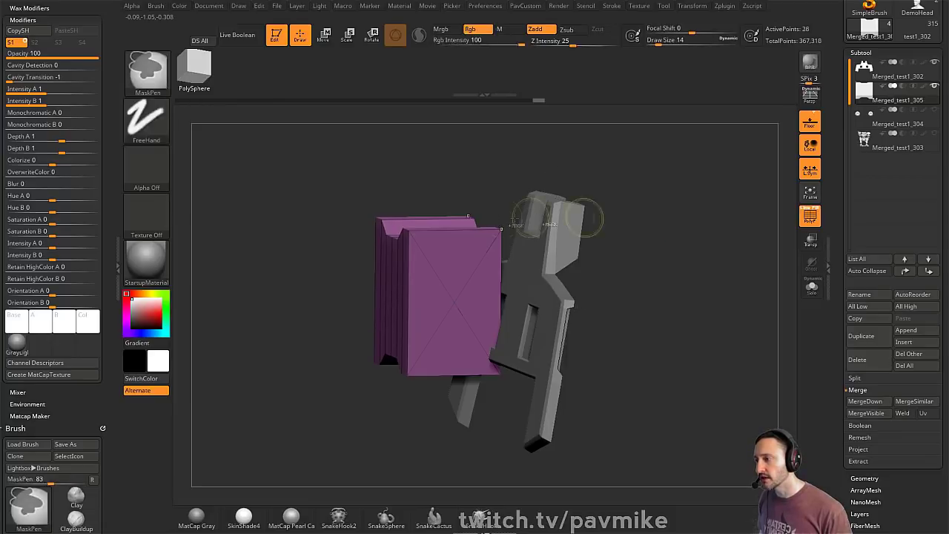
{"action": "key", "text": "ctrl+z"}
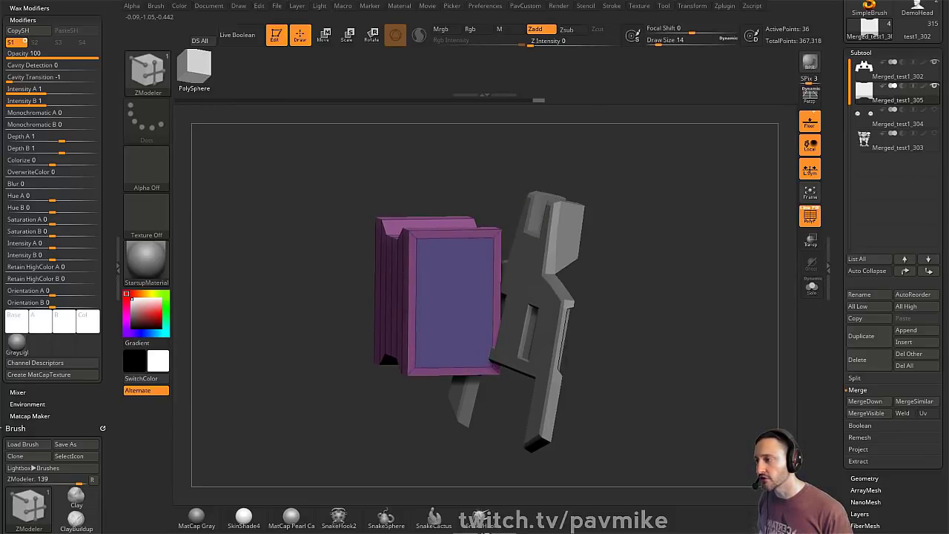
{"action": "left_click_drag", "start_coordinate": [454, 198], "coordinate": [485, 208]}
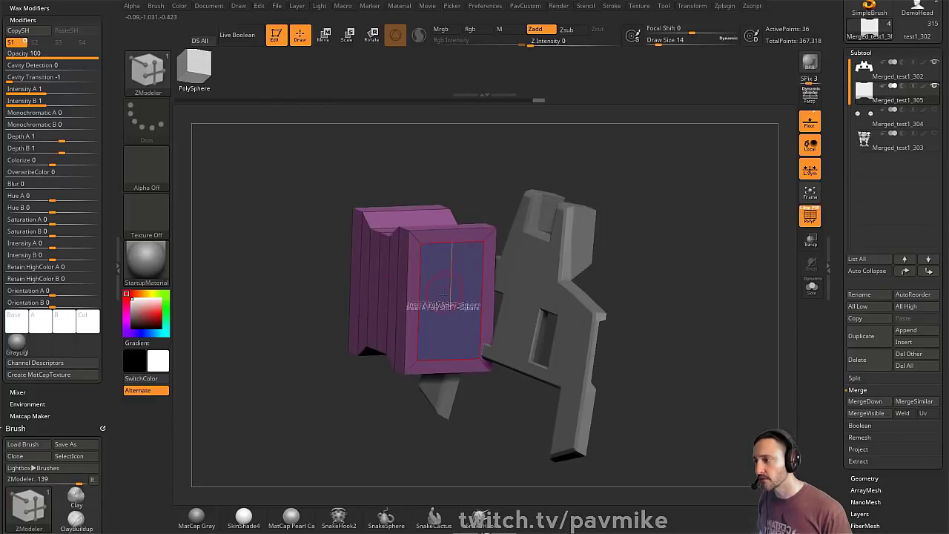
{"action": "left_click_drag", "start_coordinate": [442, 307], "coordinate": [435, 297]}
Step: Push the inner end face inward with QMesh to form a recess in the flared end
{"action": "key", "text": "space"}
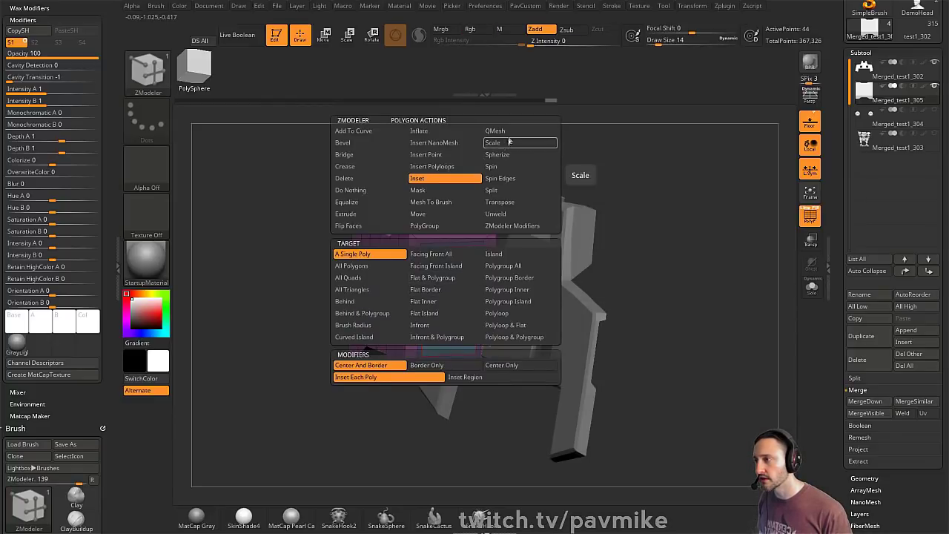
{"action": "left_click", "coordinate": [507, 133]}
{"action": "right_click_drag", "start_coordinate": [424, 264], "coordinate": [450, 276]}
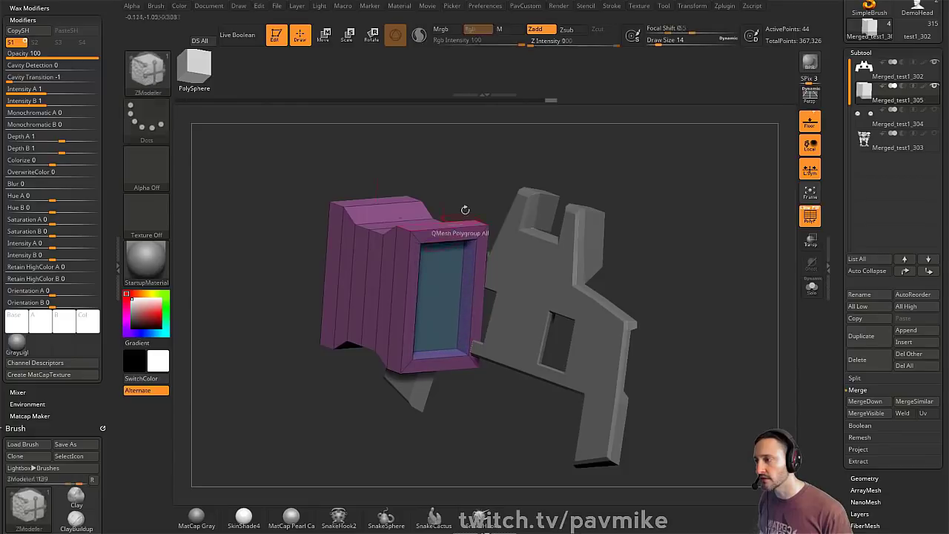
{"action": "left_click_drag", "start_coordinate": [462, 208], "coordinate": [485, 190]}
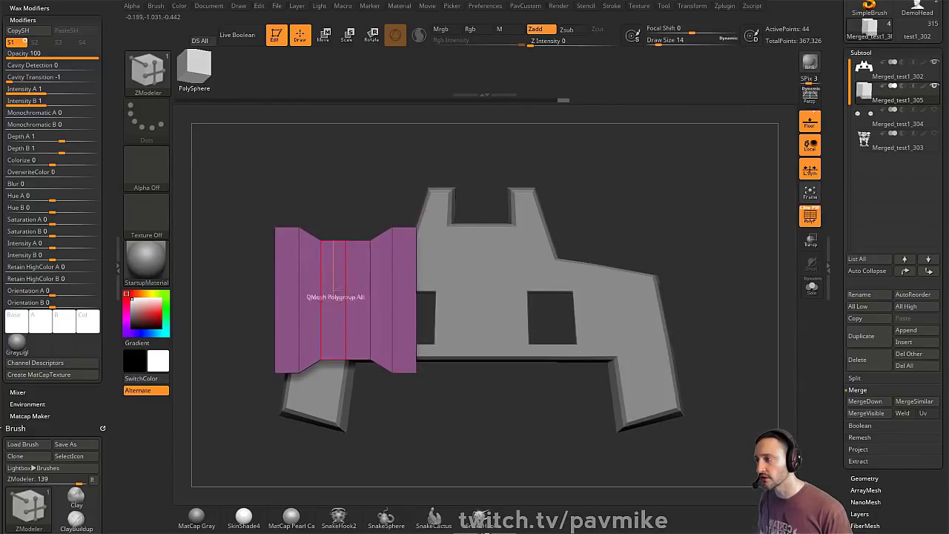
Step: Examine the chest plate and the recessed piece, reselect the split-off piece and set the draw size to 14
{"action": "left_click", "coordinate": [652, 261], "text": "alt"}
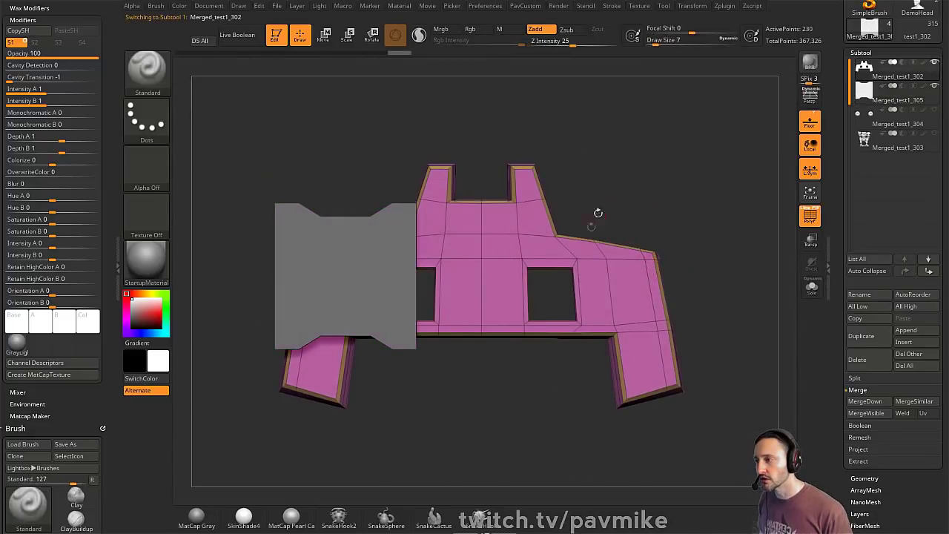
{"action": "left_click", "coordinate": [378, 259], "text": "alt"}
{"action": "left_click_drag", "start_coordinate": [657, 148], "coordinate": [667, 175]}
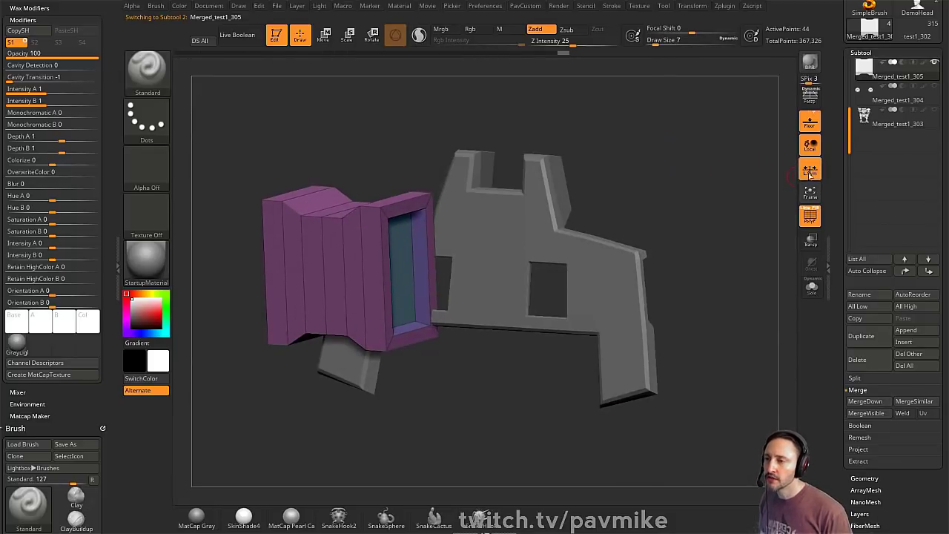
{"action": "left_click_drag", "start_coordinate": [686, 181], "coordinate": [615, 176], "text": "shift"}
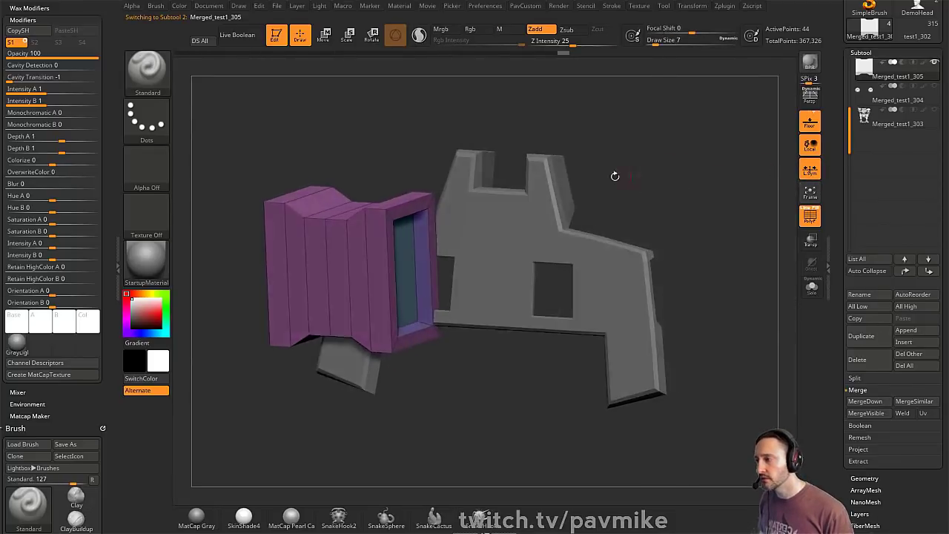
{"action": "key", "text": "s"}
{"action": "left_click_drag", "start_coordinate": [494, 190], "coordinate": [498, 193]}
{"action": "mouse_move", "coordinate": [636, 165]}
{"action": "left_mouse_down", "text": "alt"}
{"action": "mouse_move", "coordinate": [627, 155]}
{"action": "mouse_move", "coordinate": [558, 190]}
{"action": "left_mouse_up", "text": "alt"}
{"action": "key", "text": "s"}
{"action": "left_click_drag", "start_coordinate": [569, 157], "coordinate": [578, 200], "text": "alt"}
{"action": "mouse_move", "coordinate": [601, 154]}
{"action": "left_mouse_down"}
{"action": "mouse_move", "coordinate": [634, 151]}
{"action": "mouse_move", "coordinate": [614, 175]}
{"action": "mouse_move", "coordinate": [717, 63]}
{"action": "left_mouse_up"}
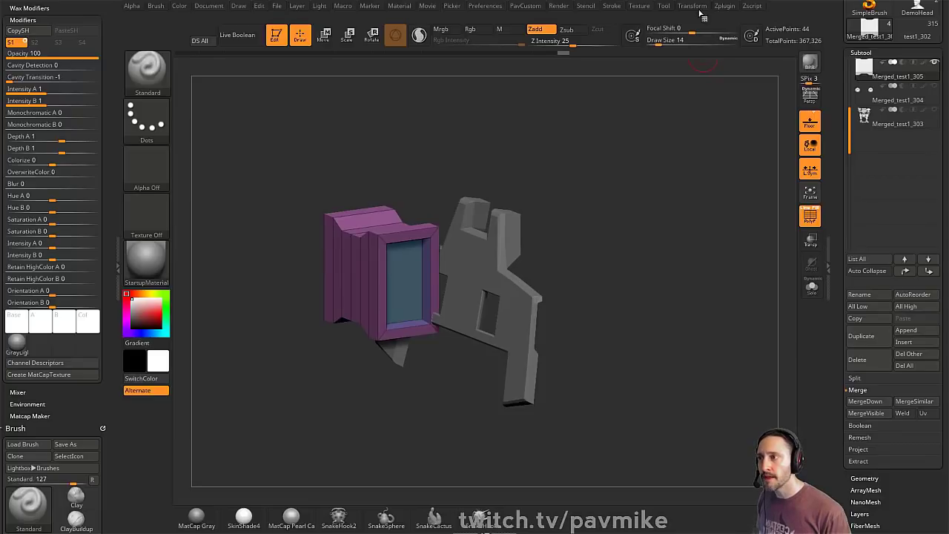
Step: Apply Mirror And Weld to the split-off piece along its Z axis with local symmetry on
{"action": "key", "text": "grave"}
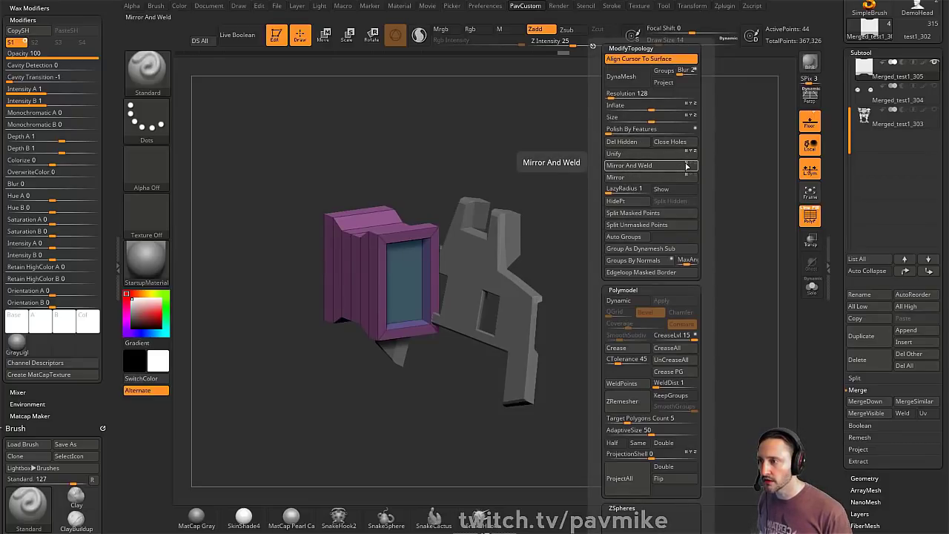
{"action": "left_click", "coordinate": [676, 168]}
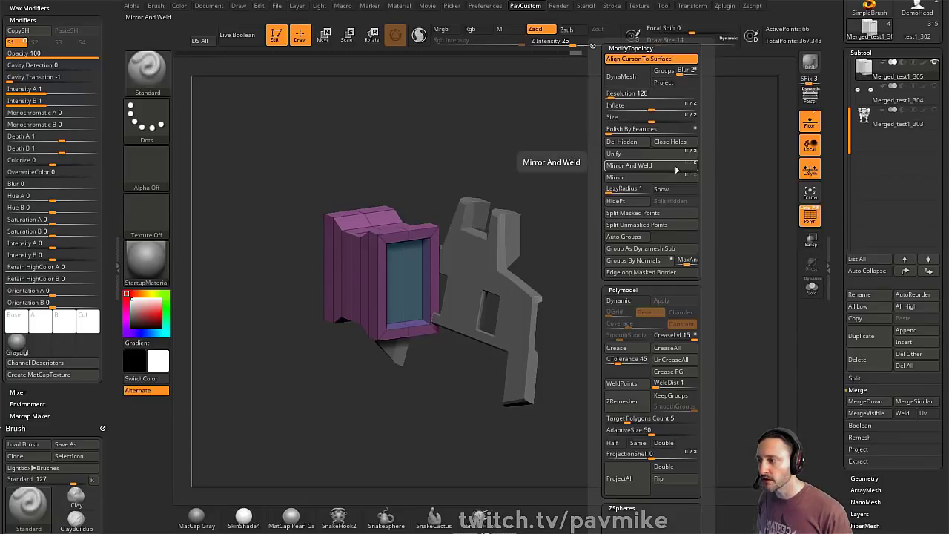
{"action": "left_click_drag", "start_coordinate": [521, 192], "coordinate": [467, 200], "text": "shift"}
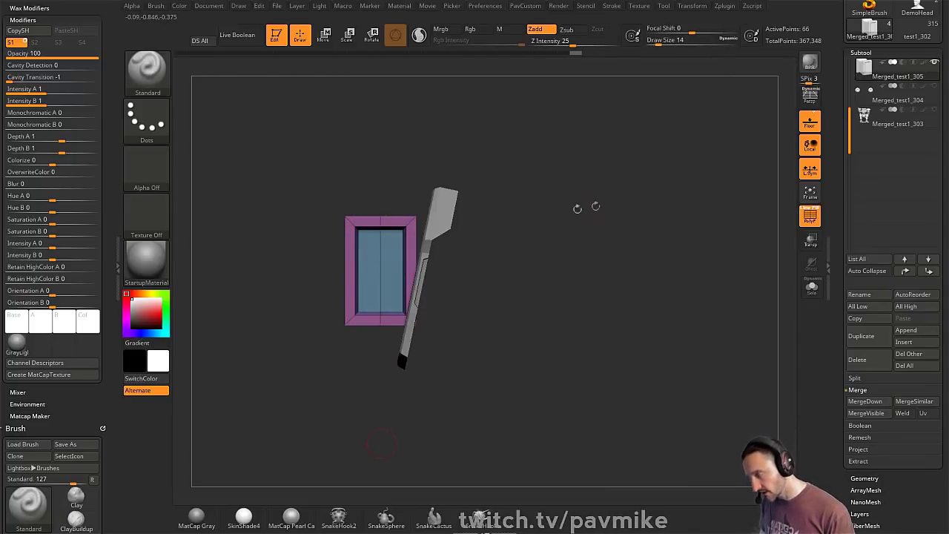
Step: Scale the piece wider along Z with the gizmo and return to drawing mode
{"action": "left_click_drag", "start_coordinate": [577, 209], "coordinate": [602, 206], "text": "alt"}
{"action": "key", "text": "w"}
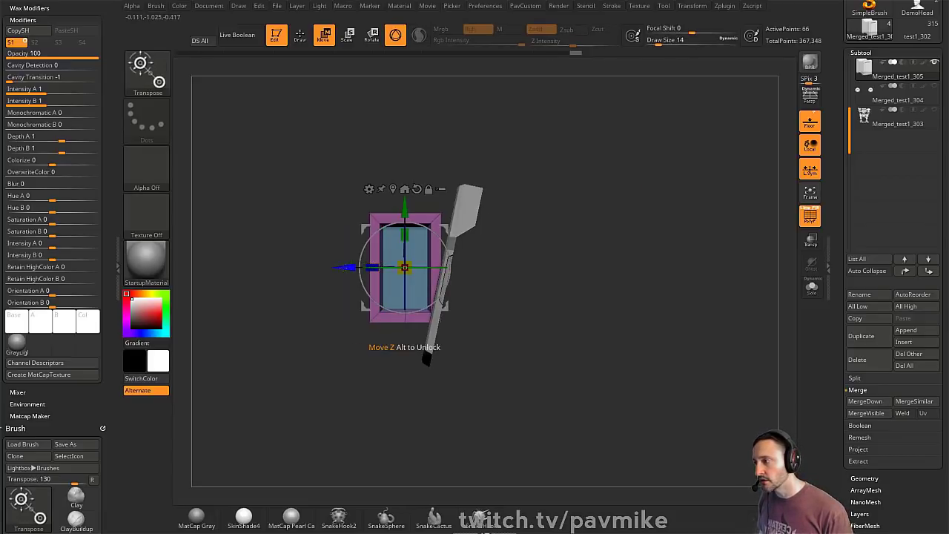
{"action": "left_click_drag", "start_coordinate": [372, 267], "coordinate": [359, 267]}
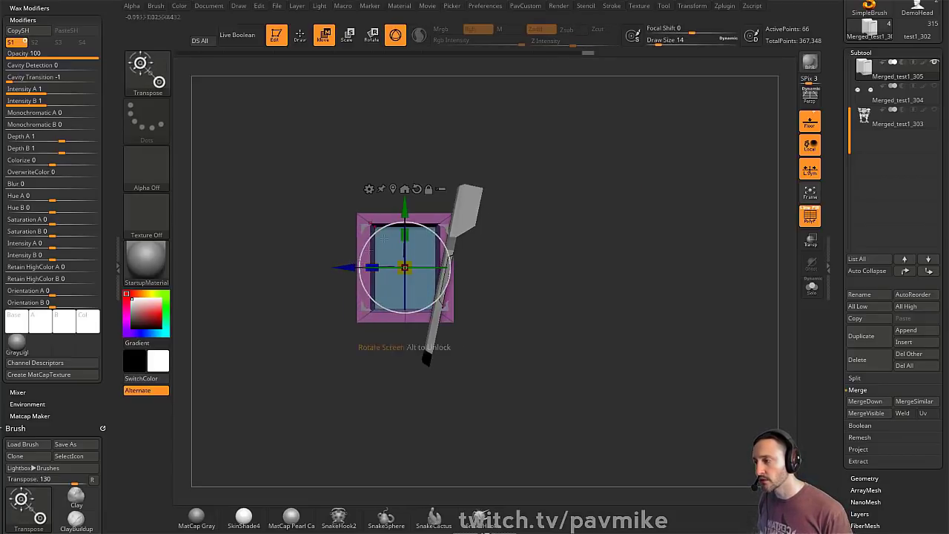
{"action": "key", "text": "q"}
{"action": "left_click_drag", "start_coordinate": [541, 169], "coordinate": [595, 178]}
Step: Turn off the floor grid and apply Mirror And Weld to the piece along the Y axis
{"action": "key", "text": "space"}
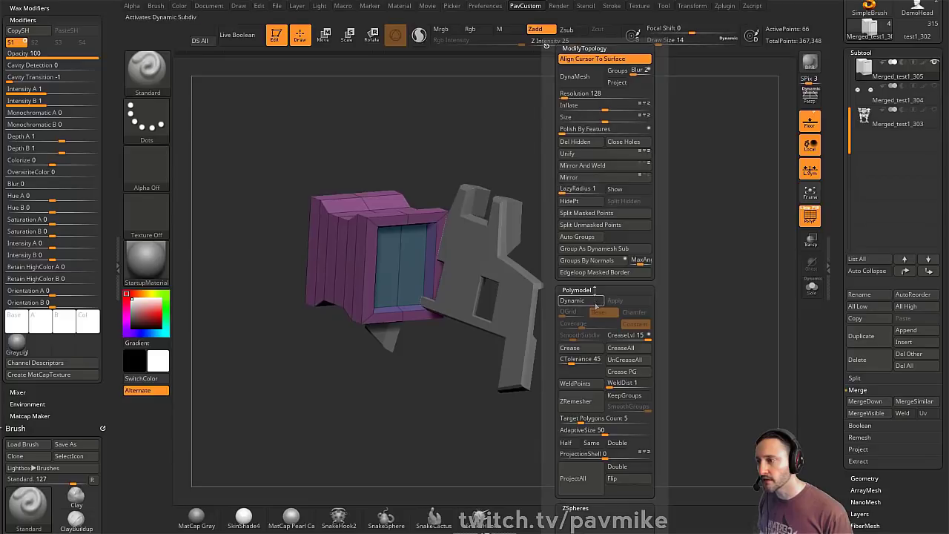
{"action": "left_click", "coordinate": [622, 165]}
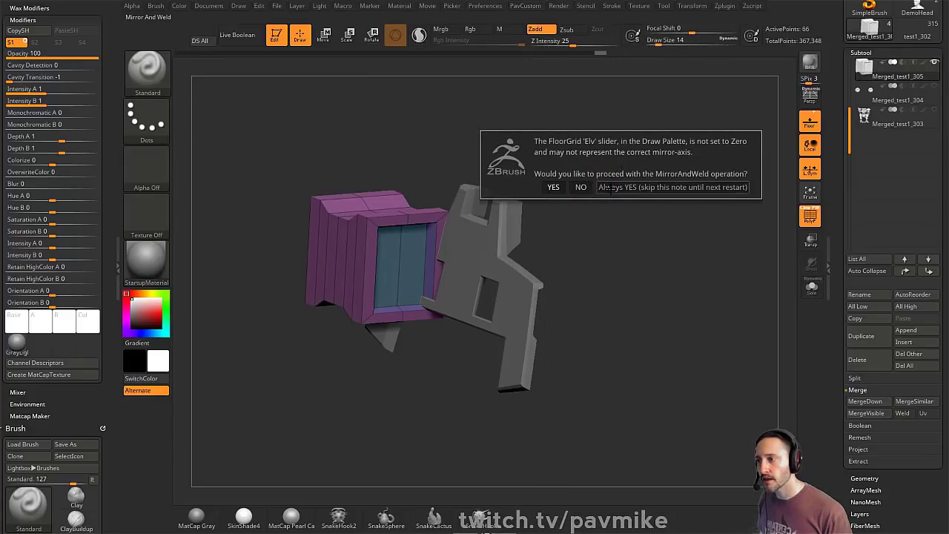
{"action": "left_click", "coordinate": [581, 190]}
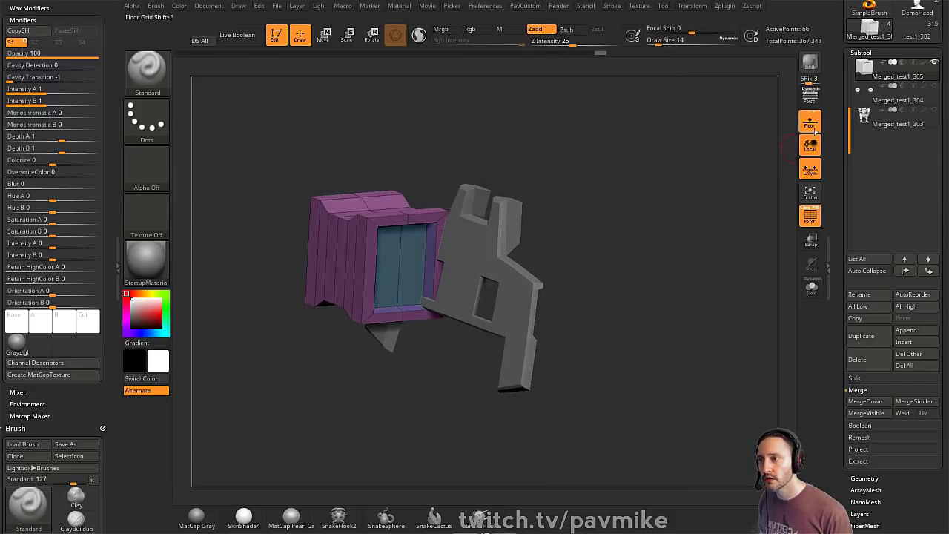
{"action": "left_click", "coordinate": [810, 121]}
{"action": "key", "text": "3"}
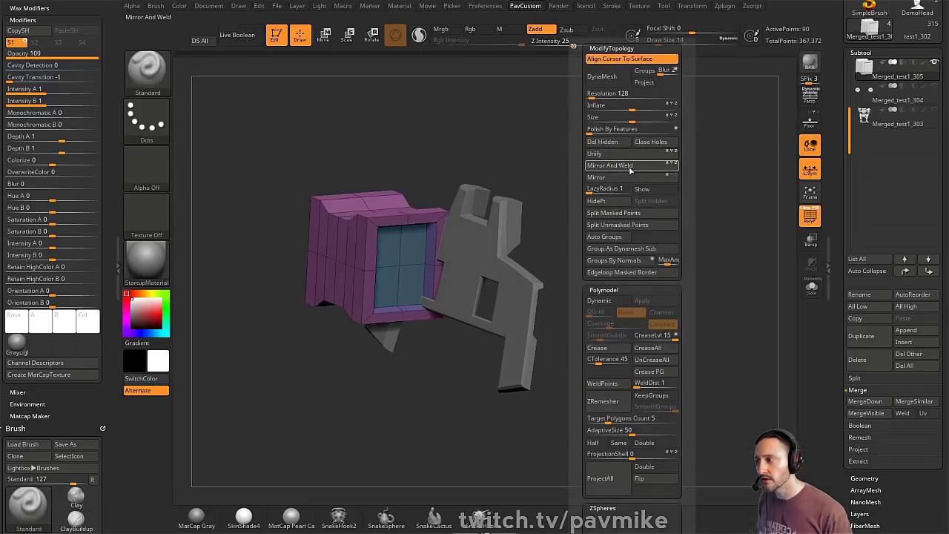
{"action": "left_click_drag", "start_coordinate": [574, 155], "coordinate": [616, 135]}
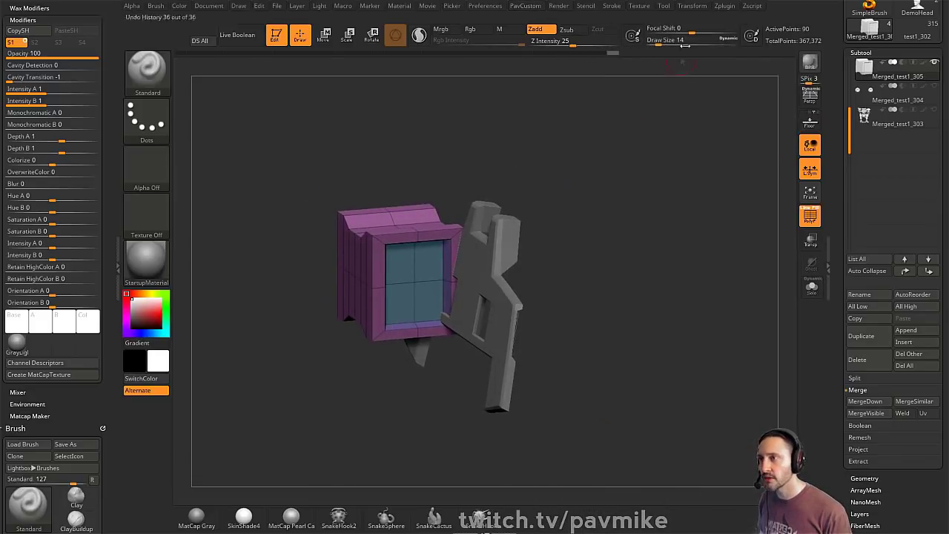
Step: Activate symmetry on the X, Y and Z axes and switch to the ZModeler brush
{"action": "left_click", "coordinate": [692, 5]}
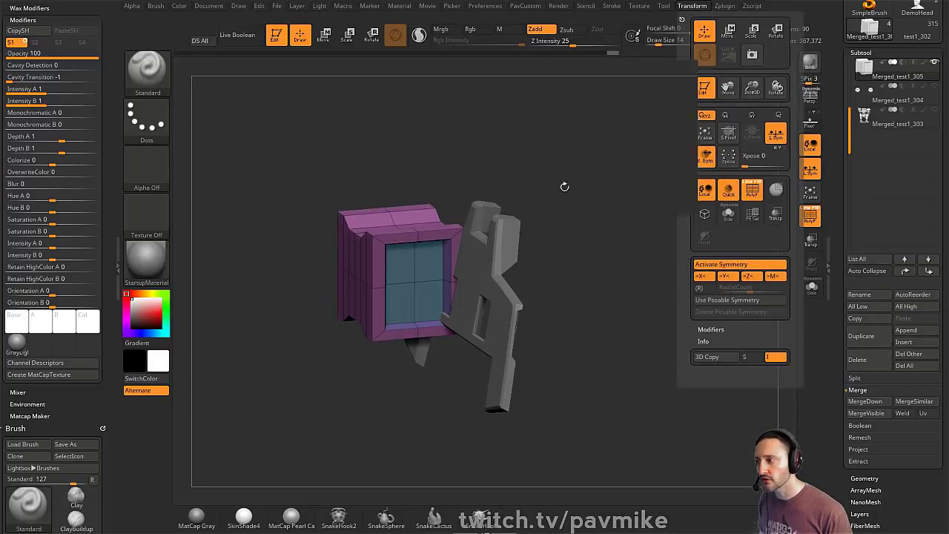
{"action": "mouse_move", "coordinate": [590, 190]}
{"action": "left_mouse_down"}
{"action": "mouse_move", "coordinate": [678, 188]}
{"action": "mouse_move", "coordinate": [615, 174]}
{"action": "left_mouse_up"}
{"action": "key", "text": "b"}
{"action": "key", "text": "z"}
{"action": "key", "text": "m"}
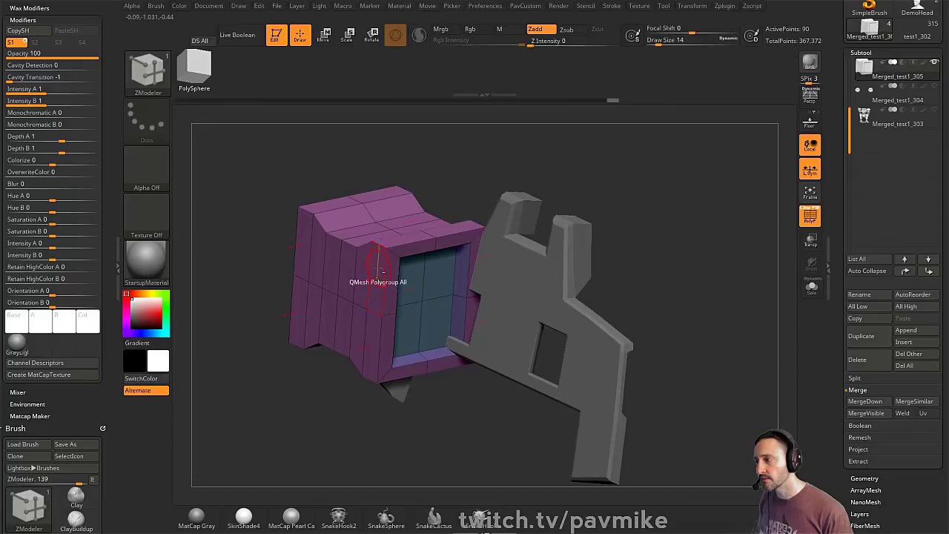
Step: Bevel the horizontal edge loop around the piece's middle into a band and mark the outer corner polygons as a temporary polygroup
{"action": "left_click", "coordinate": [377, 267], "text": "alt"}
{"action": "mouse_move", "coordinate": [486, 171]}
{"action": "left_mouse_down"}
{"action": "mouse_move", "coordinate": [367, 197]}
{"action": "mouse_move", "coordinate": [467, 157]}
{"action": "mouse_move", "coordinate": [489, 163]}
{"action": "left_mouse_up"}
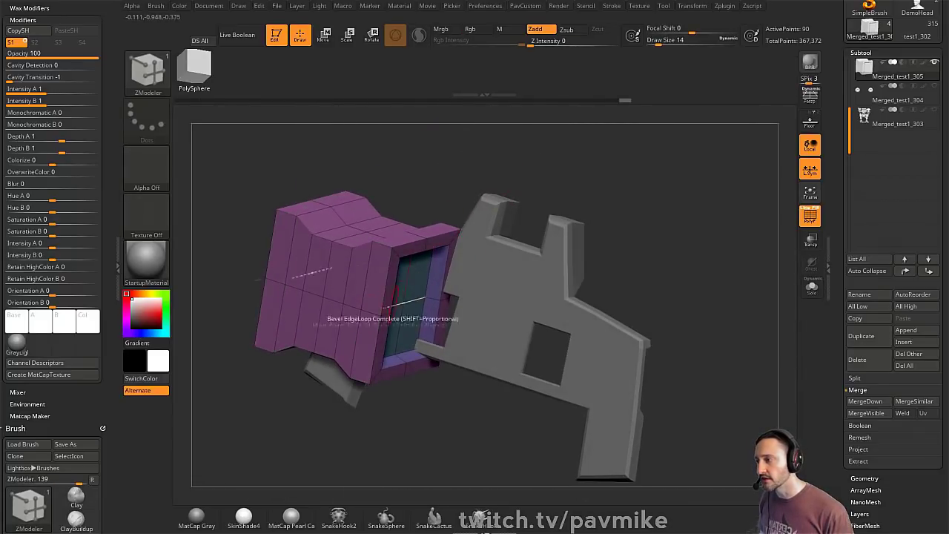
{"action": "key", "text": "space"}
{"action": "left_click", "coordinate": [287, 273]}
{"action": "left_click", "coordinate": [291, 262]}
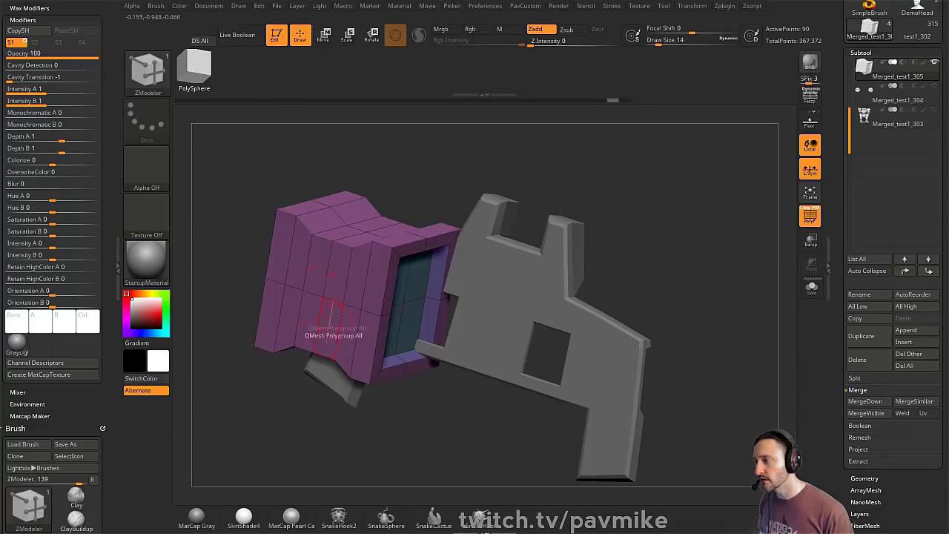
{"action": "left_click", "coordinate": [376, 275], "text": "alt"}
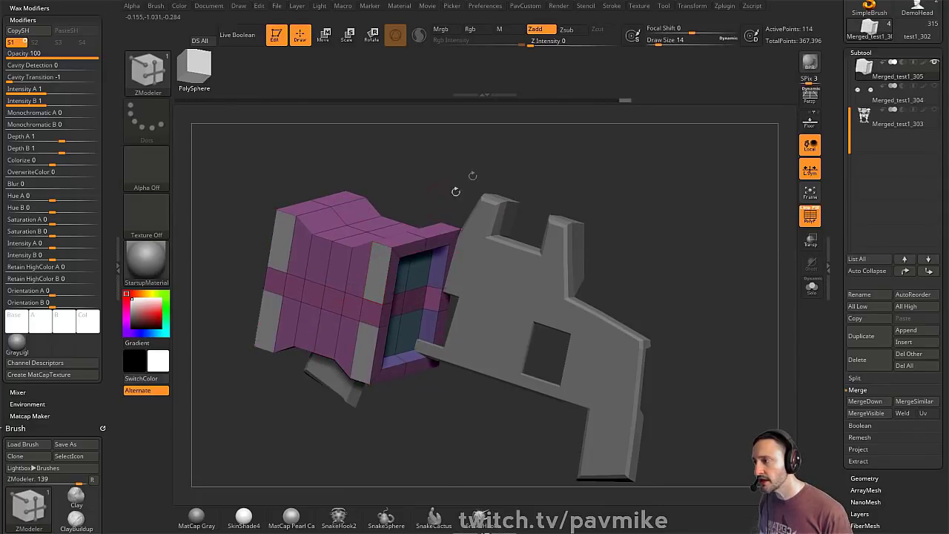
Step: Inset the marked corner polygons and push their inner faces inward with QMesh, targeting Polygroup All
{"action": "left_click_drag", "start_coordinate": [481, 169], "coordinate": [545, 130]}
{"action": "key", "text": "space"}
{"action": "left_click", "coordinate": [377, 180]}
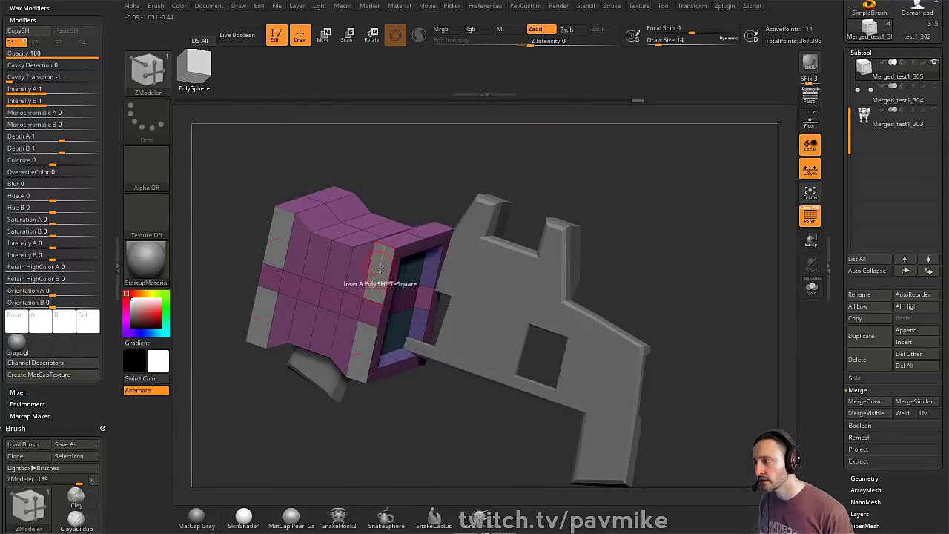
{"action": "left_click_drag", "start_coordinate": [380, 269], "coordinate": [371, 286]}
{"action": "key", "text": "space"}
{"action": "left_click", "coordinate": [446, 131]}
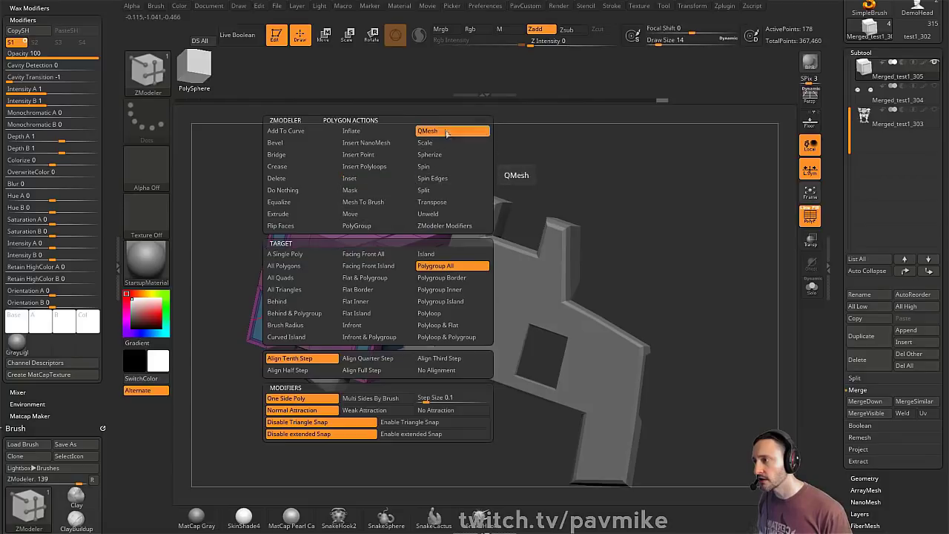
{"action": "left_click_drag", "start_coordinate": [376, 274], "coordinate": [385, 278]}
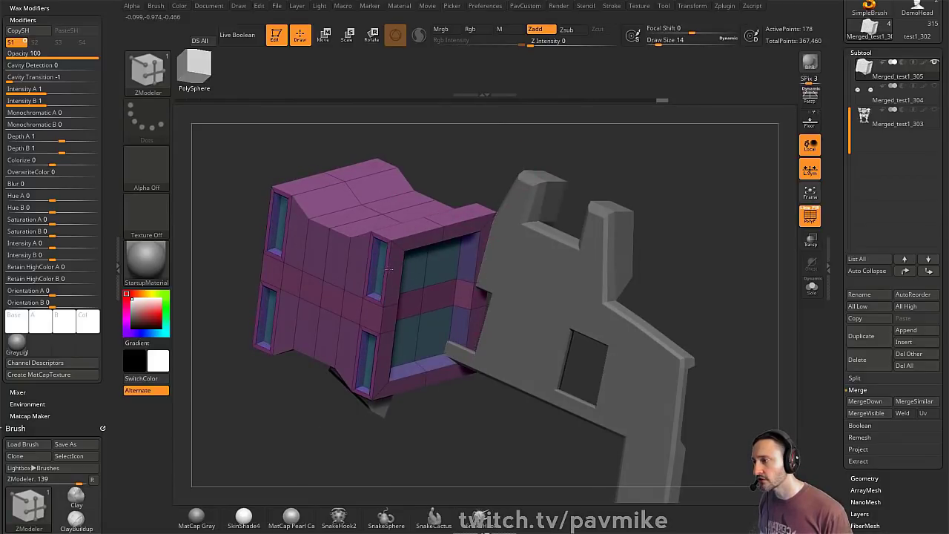
Step: Select the mech body subtool Merged_test1_303 and examine the whole mech from the front with the edited chest pieces in place
{"action": "left_click_drag", "start_coordinate": [657, 215], "coordinate": [659, 194], "text": "alt"}
{"action": "left_click_drag", "start_coordinate": [602, 231], "coordinate": [673, 178], "text": "alt"}
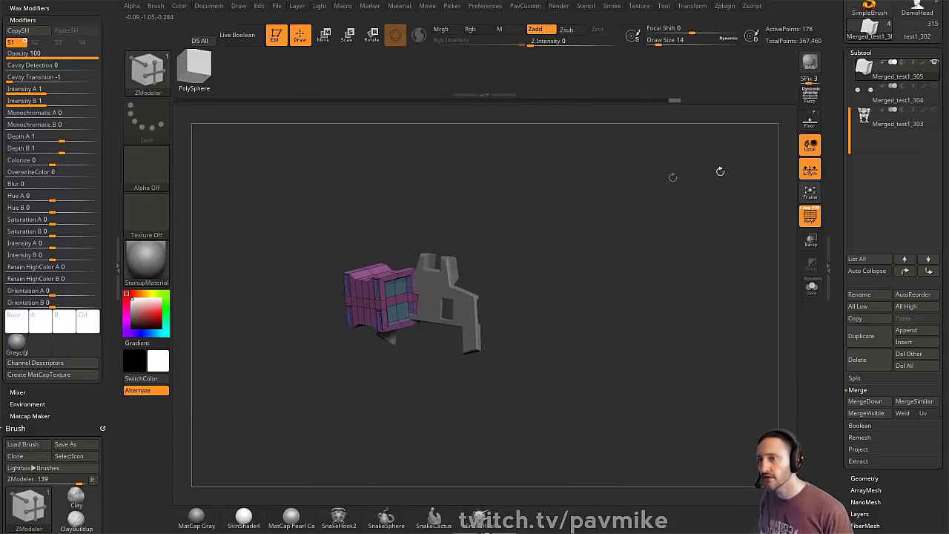
{"action": "left_click", "coordinate": [879, 123]}
{"action": "left_click_drag", "start_coordinate": [254, 345], "coordinate": [334, 337], "text": "shift"}
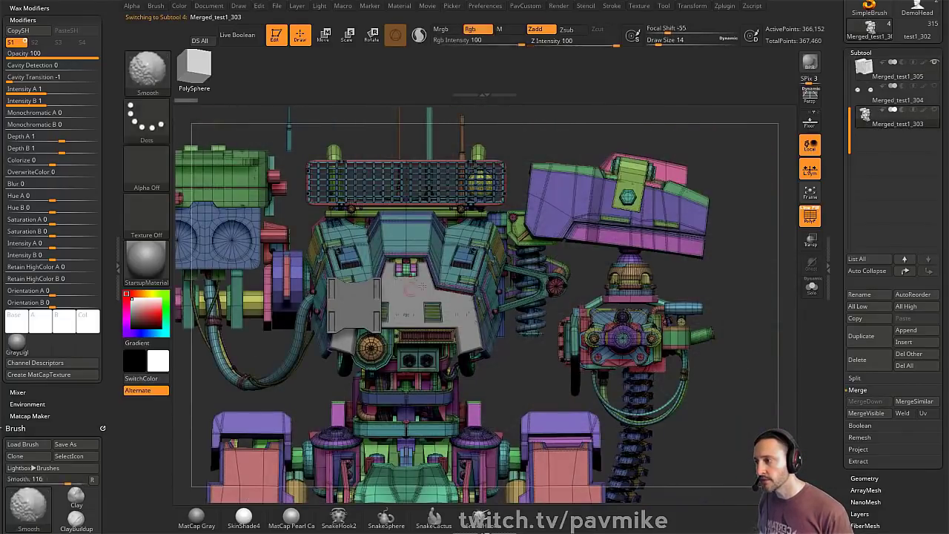
{"action": "left_click_drag", "start_coordinate": [757, 174], "coordinate": [750, 136], "text": "alt"}
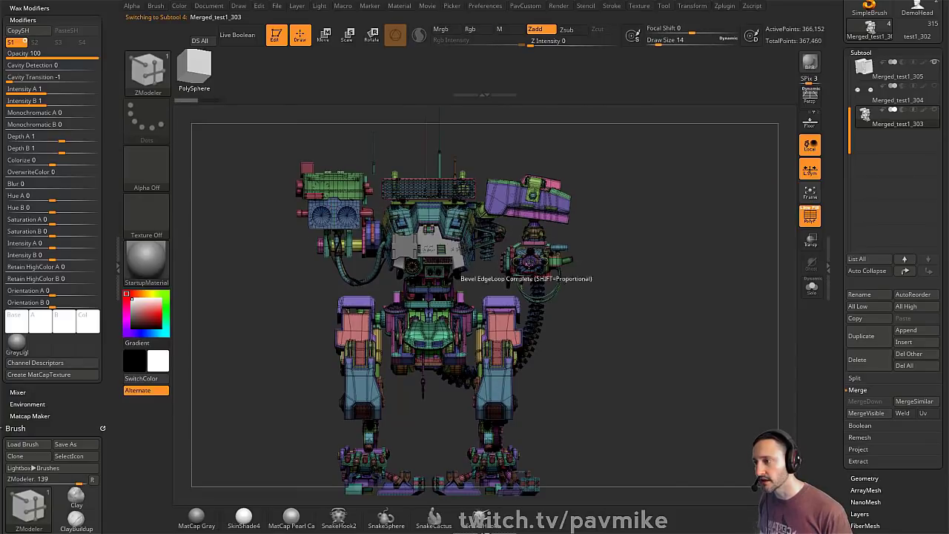
{"action": "mouse_move", "coordinate": [599, 175]}
{"action": "left_mouse_down"}
{"action": "mouse_move", "coordinate": [555, 184]}
{"action": "mouse_move", "coordinate": [654, 191]}
{"action": "left_mouse_up"}
{"action": "key", "text": "s"}
{"action": "left_click", "coordinate": [660, 196]}
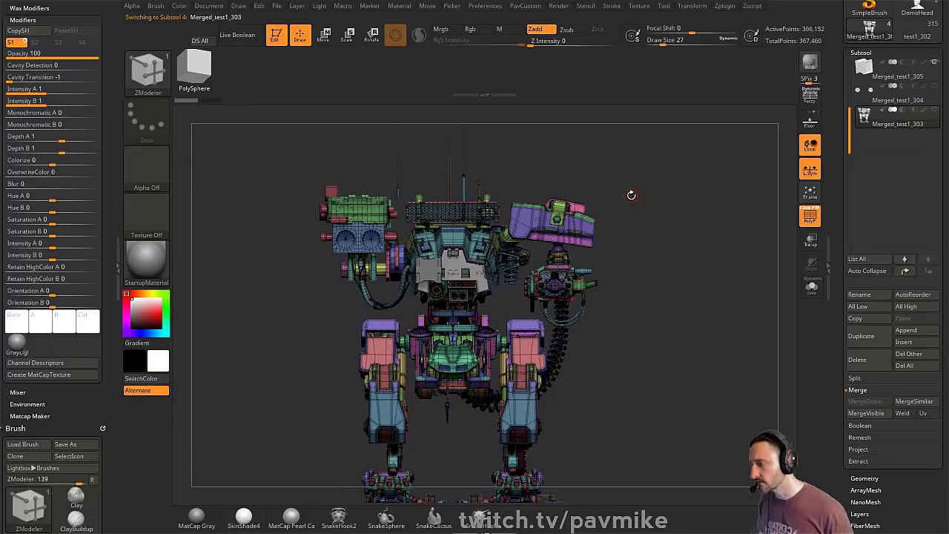
Step: Switch to PowerPoint to view the slide comparing the working file with the decimated proxy
{"action": "key", "text": "alt+Tab"}
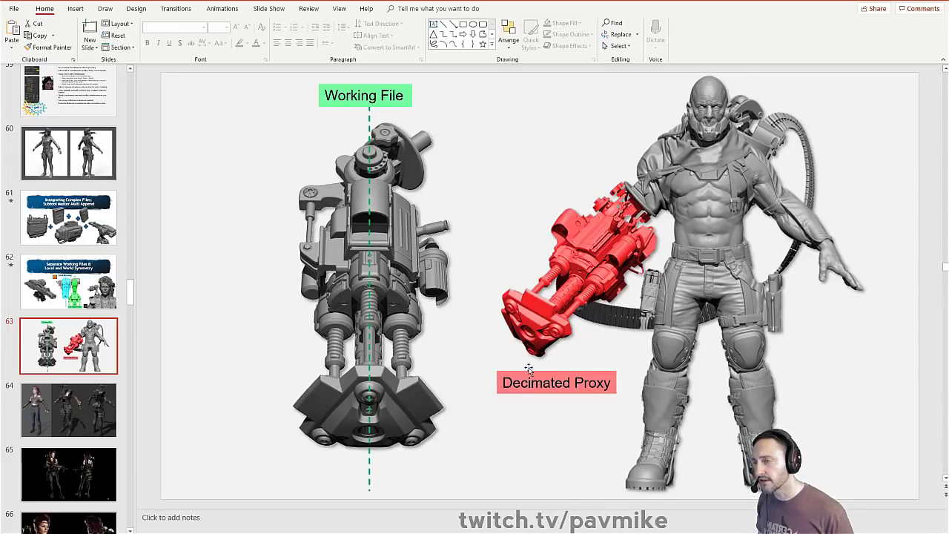